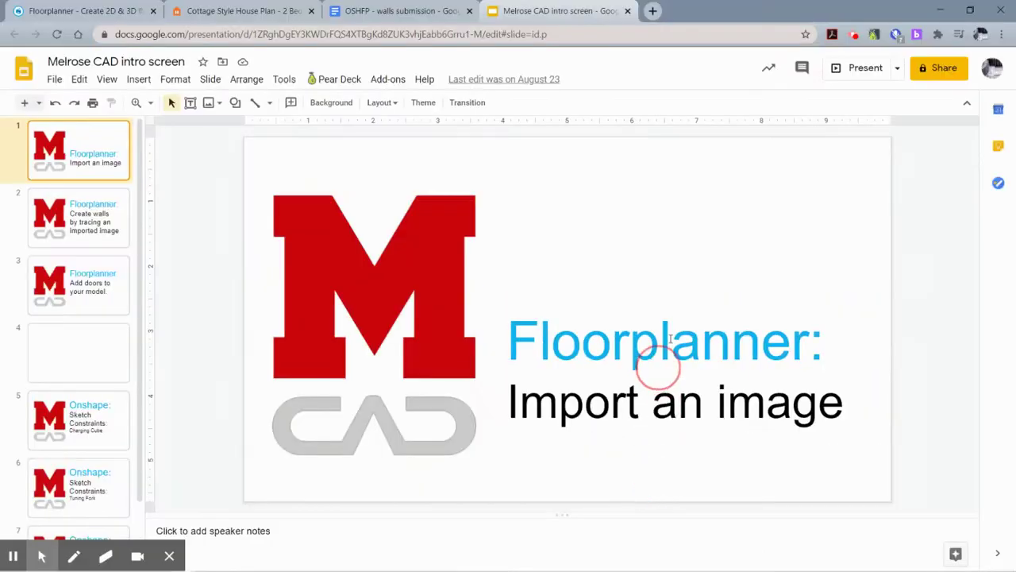
Step: Switch to the Cottage Style house plan page and scroll down through its content
left_click(859, 68)
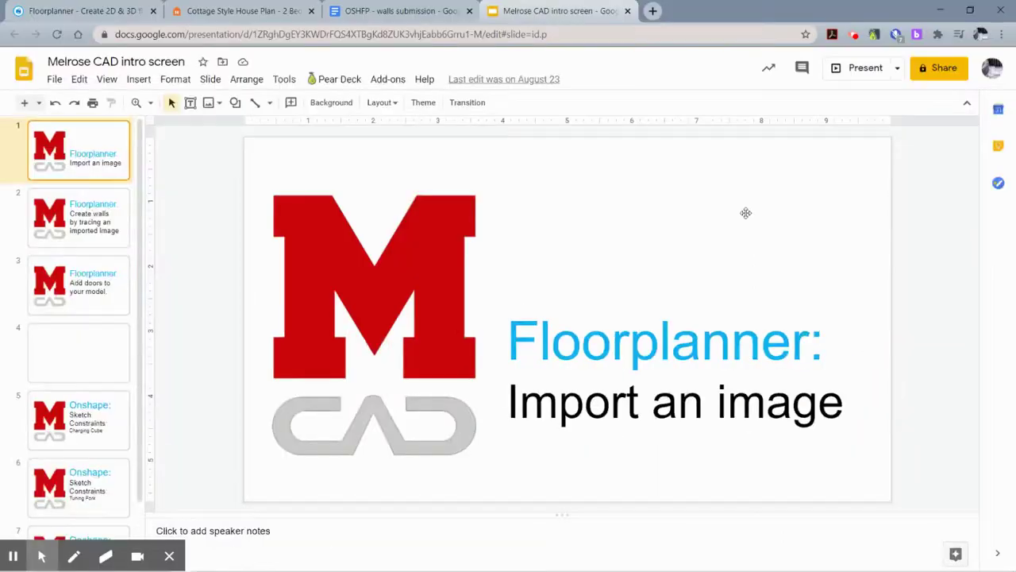
left_click(231, 7)
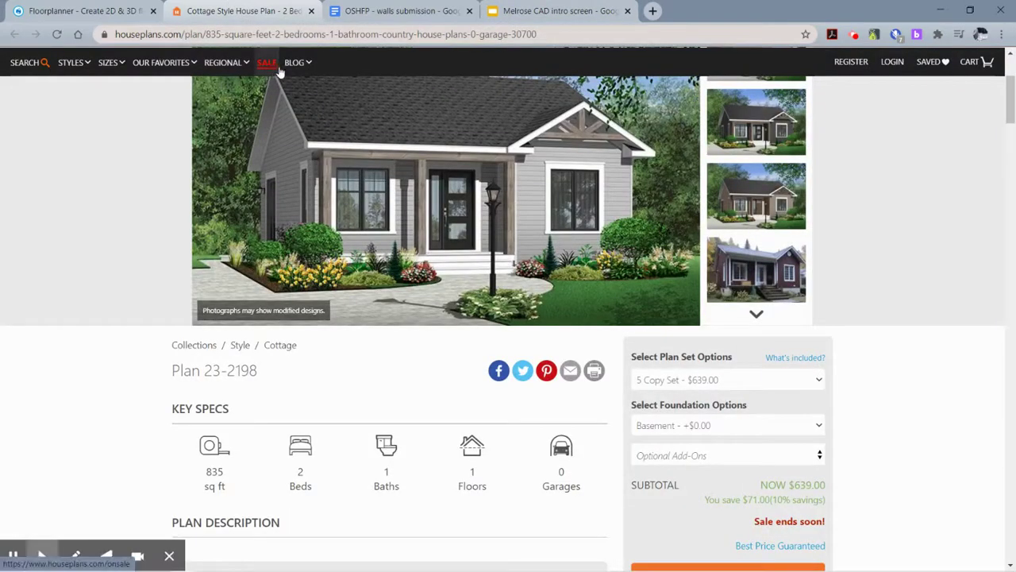
mouse_move(294, 63)
scroll(119, 198, "up", 3)
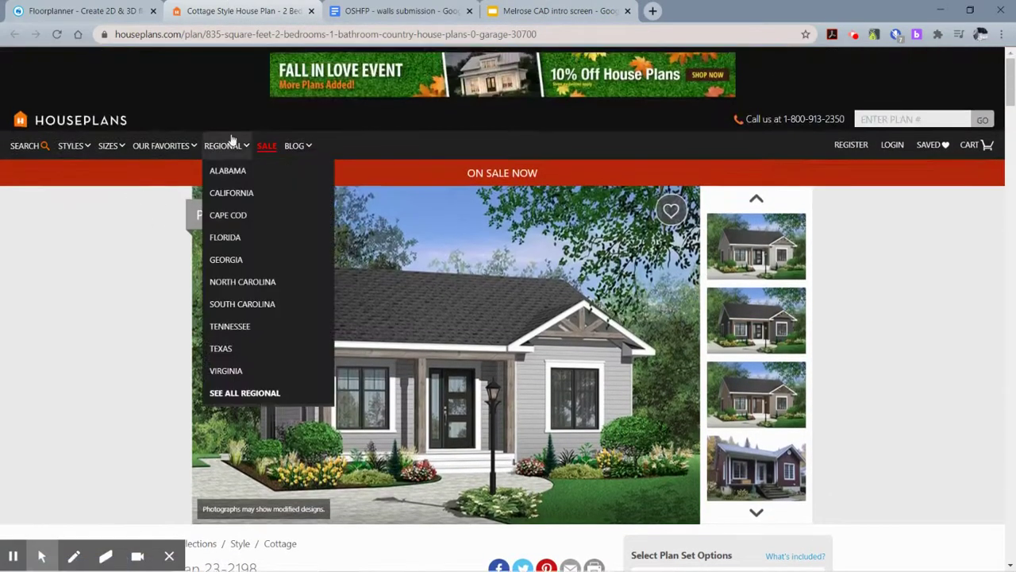
scroll(59, 391, "down", 3)
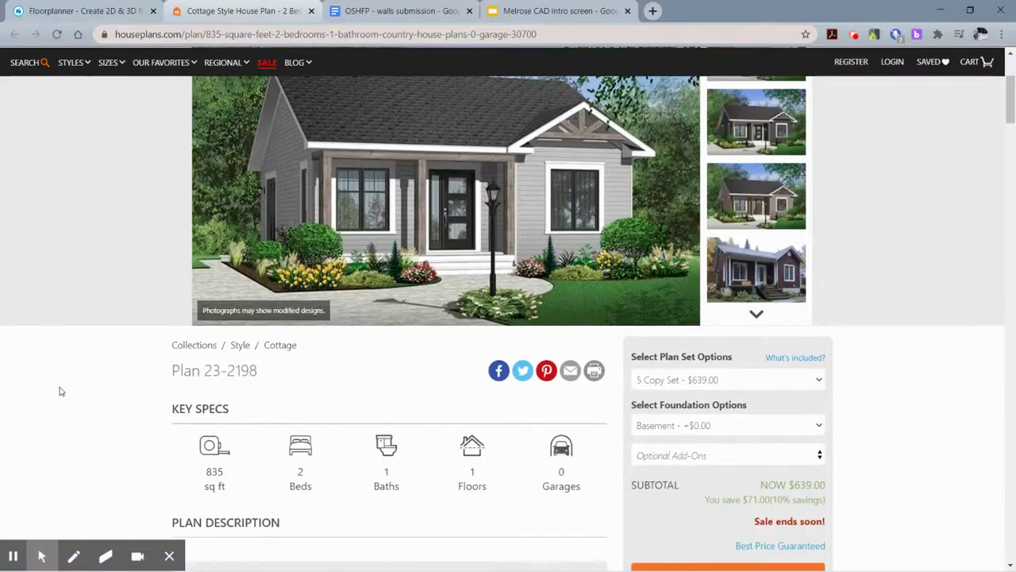
scroll(55, 384, "down", 2)
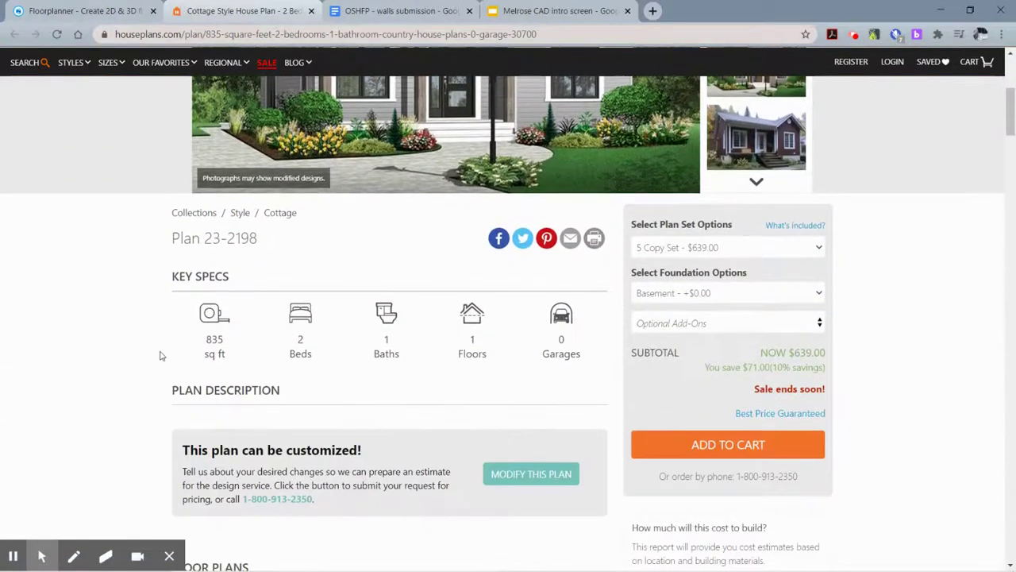
scroll(127, 249, "down", 5)
scroll(127, 248, "down", 3)
scroll(425, 249, "down", 1)
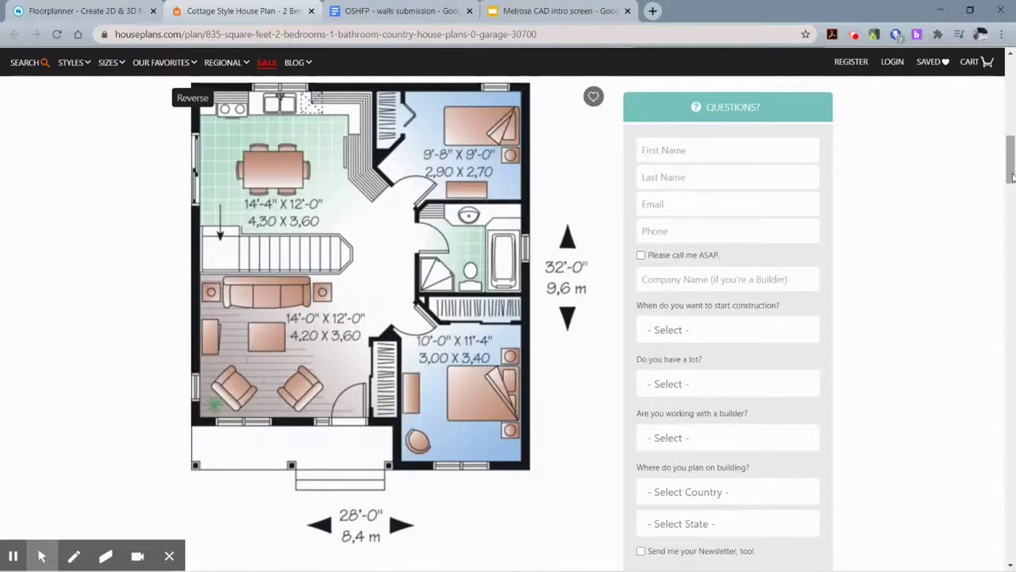
Step: Position the page so the Main Floor Plan with its 32'-0" and 28'-0" dimensions shows
left_click_drag(1010, 169, 1008, 173)
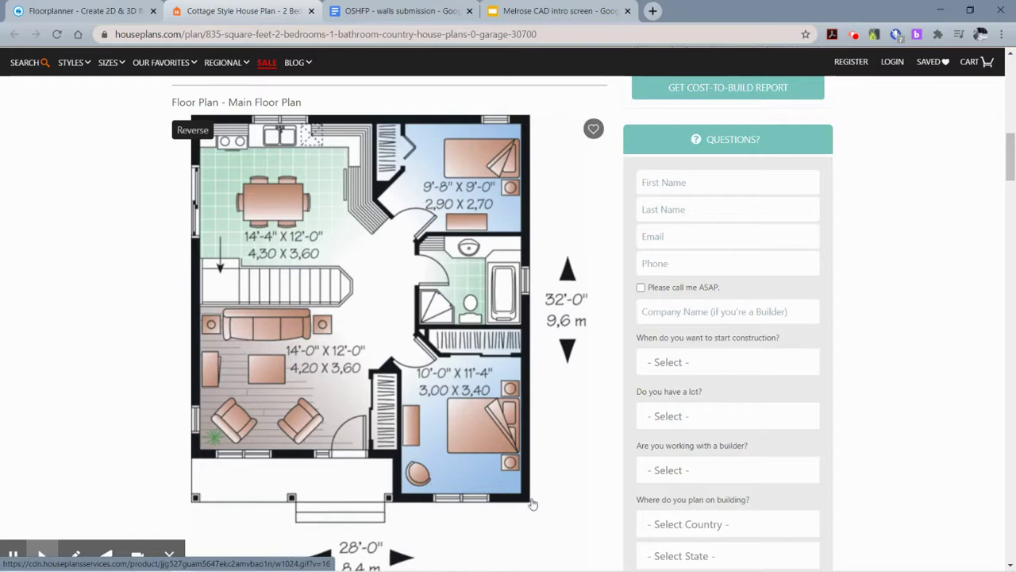
left_click_drag(1002, 171, 1012, 229)
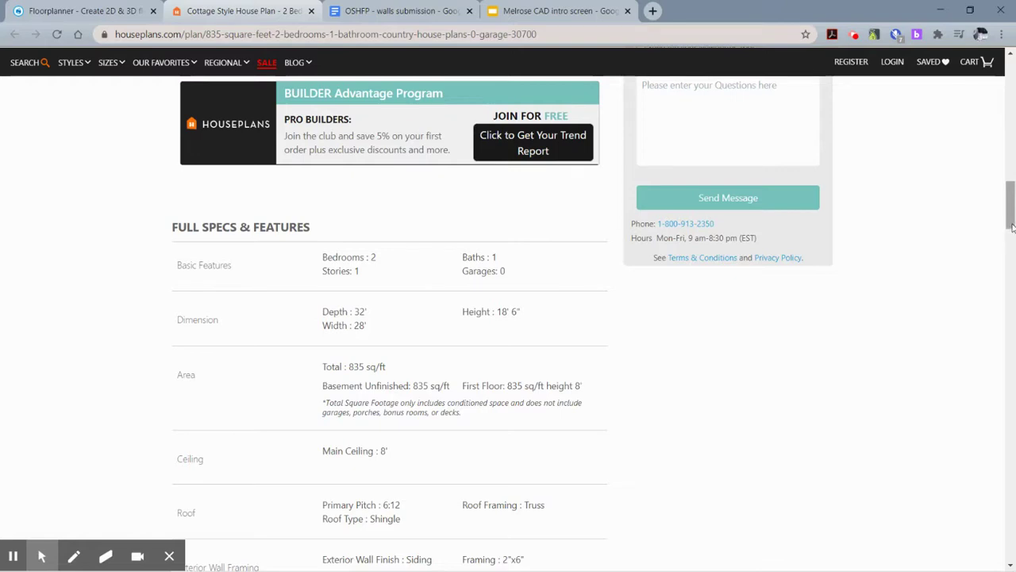
left_click_drag(1013, 227, 1011, 217)
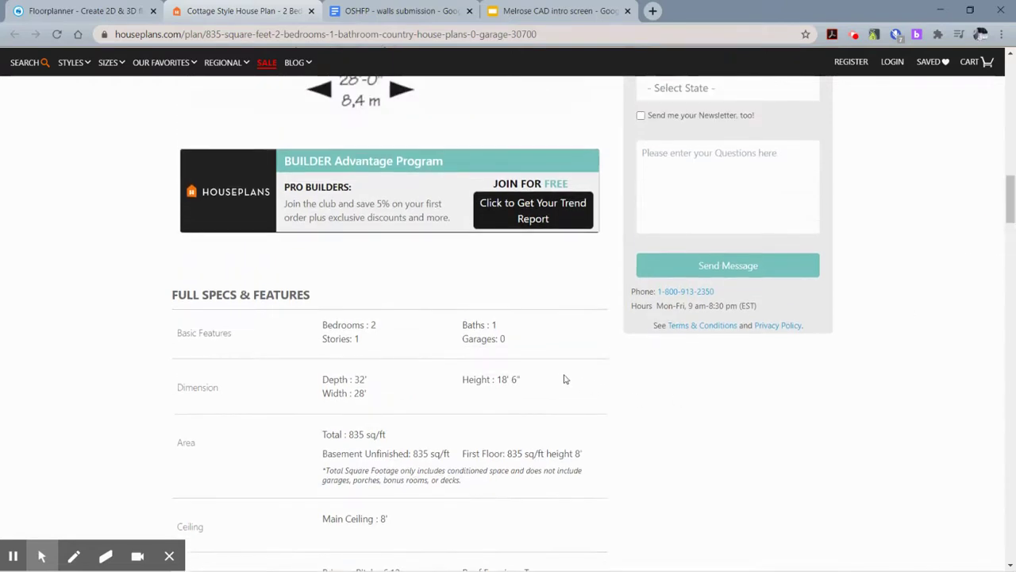
left_click(1013, 171)
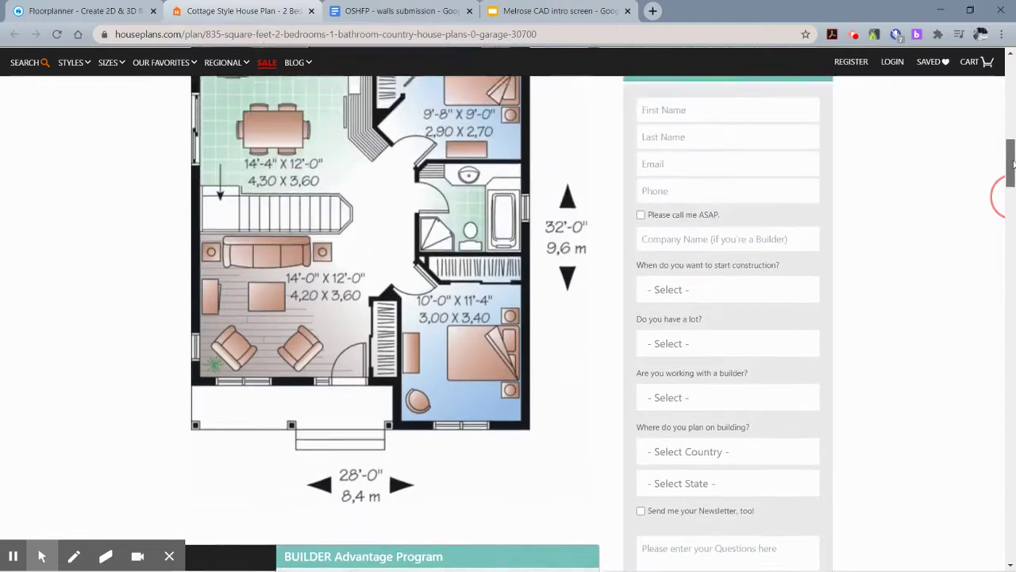
left_click_drag(1013, 164, 1010, 155)
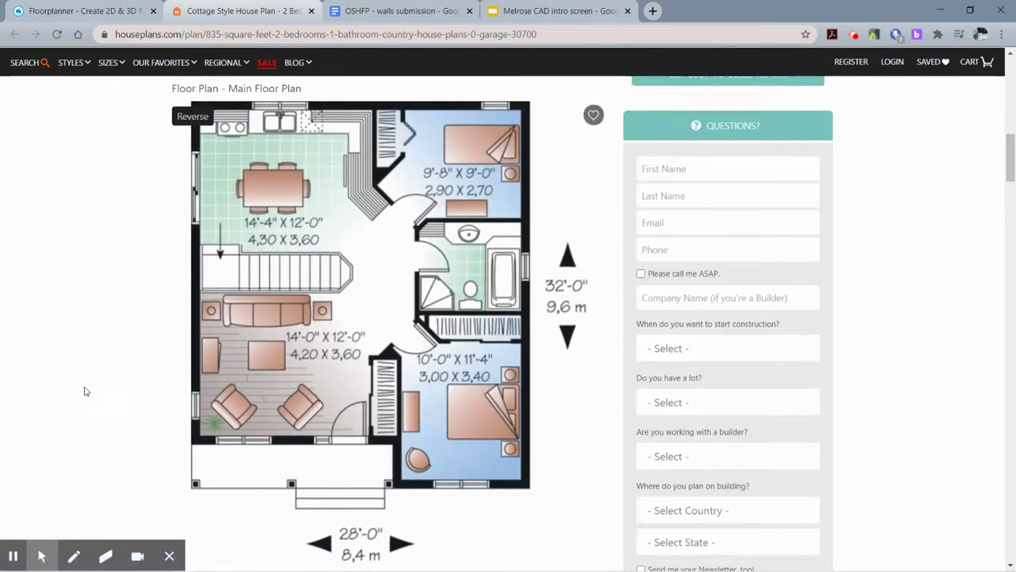
Step: Snip the main floor plan image, including its 32'-0" and 28'-0" labels, in Snipping Tool
mouse_move(252, 565)
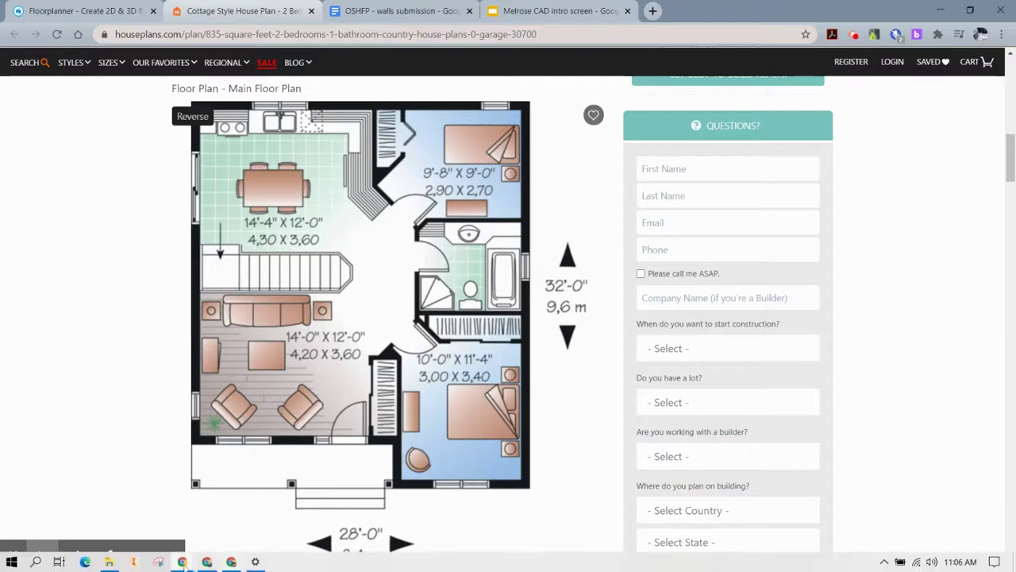
left_click(158, 562)
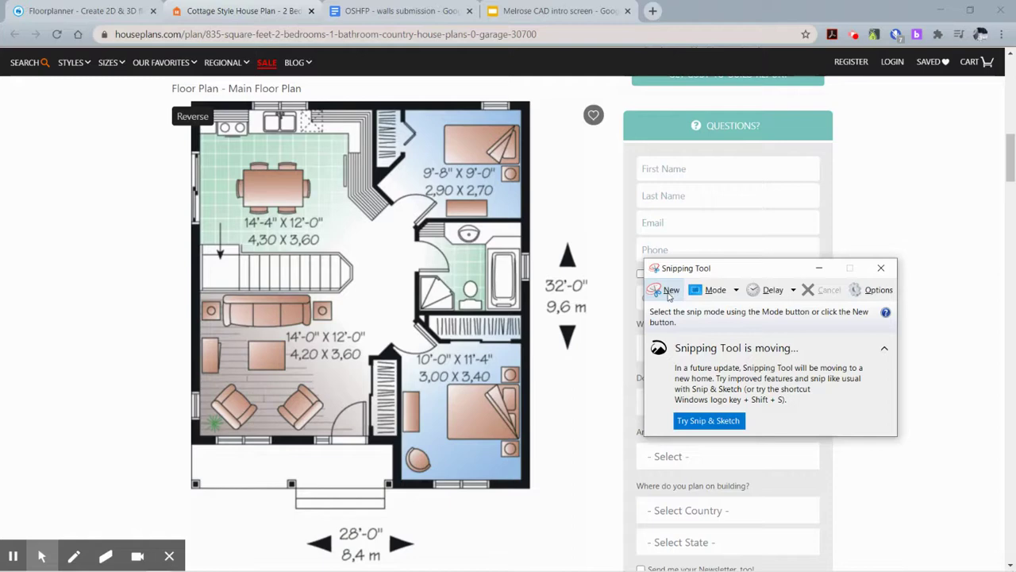
left_click(670, 291)
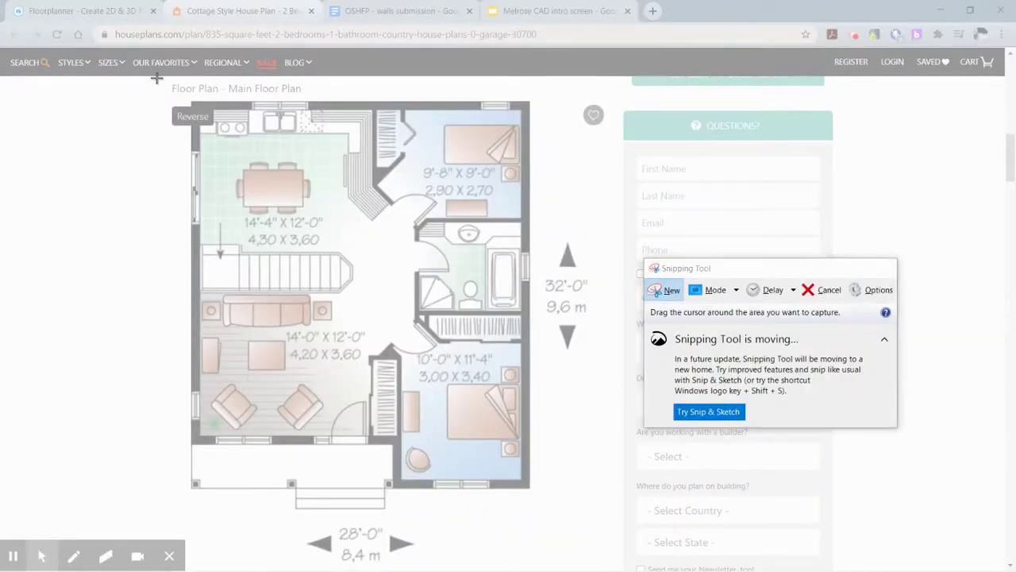
left_click_drag(156, 77, 596, 561)
scroll(381, 318, "down", 2)
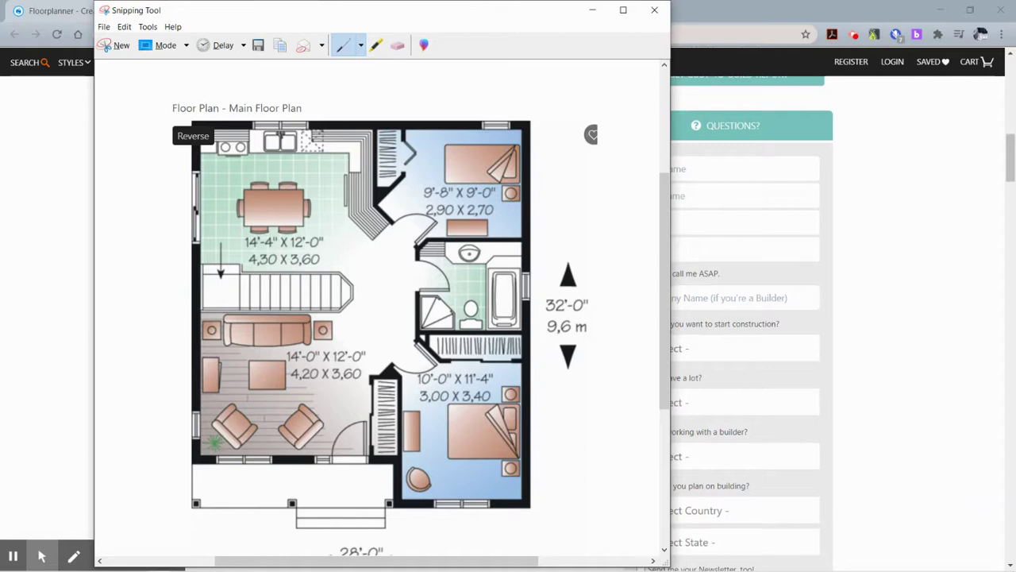
scroll(381, 318, "down", 3)
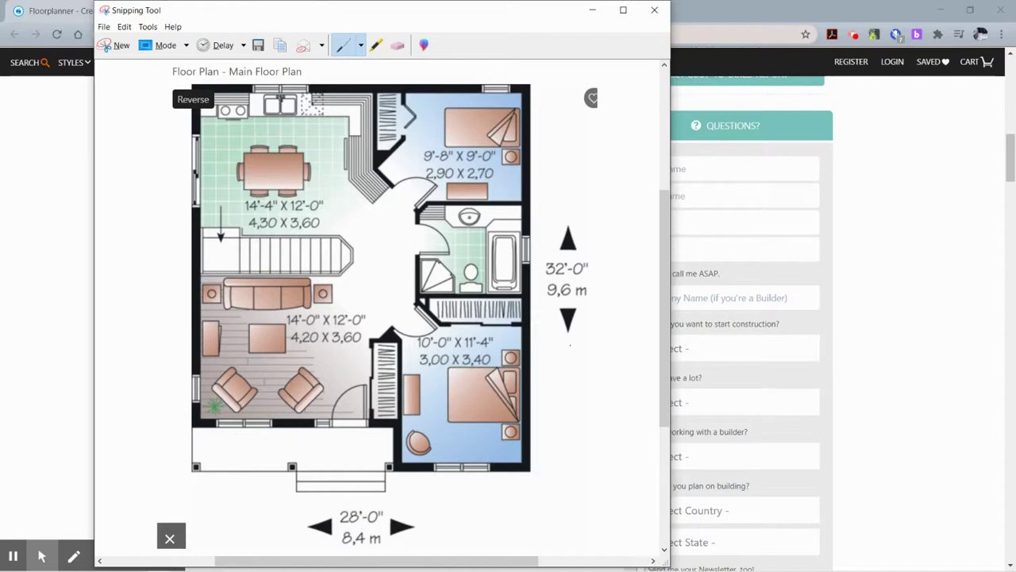
Step: Save the snip to Downloads as a JPEG named OSH-imagetotrace
left_click(258, 45)
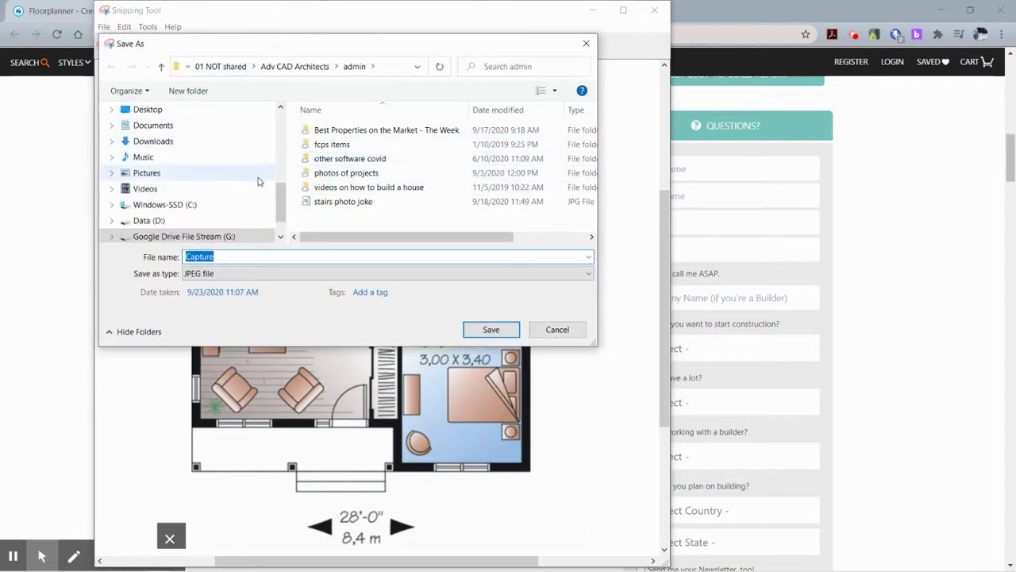
left_click(155, 142)
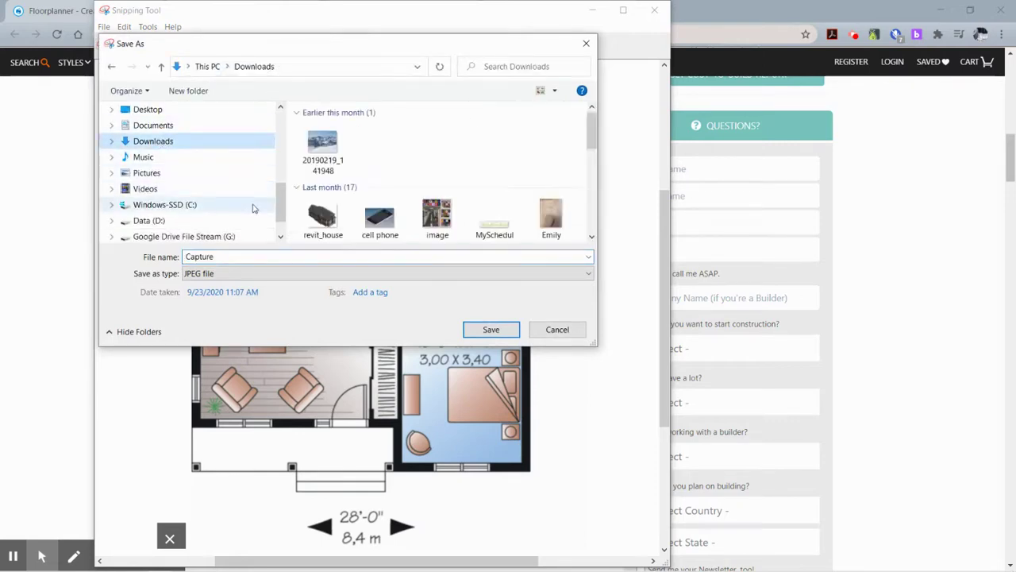
double_click(256, 256)
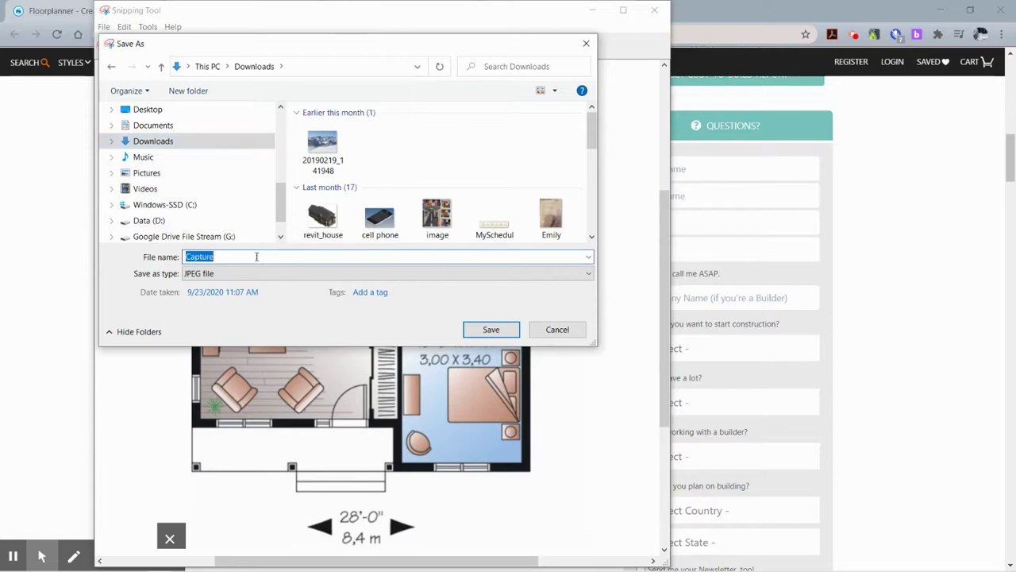
type("OSH-imagetotrac")
left_click(278, 273)
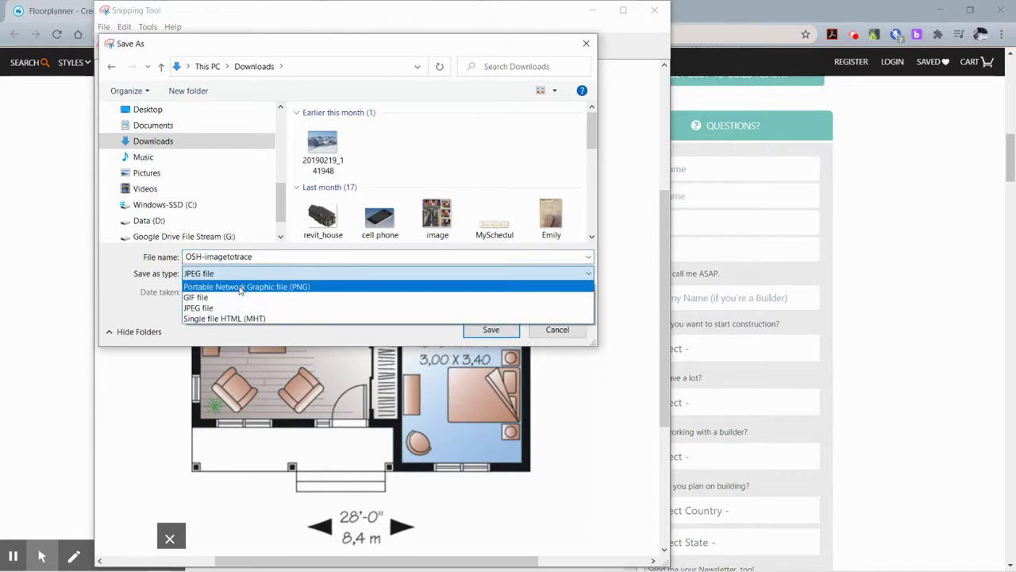
left_click(236, 308)
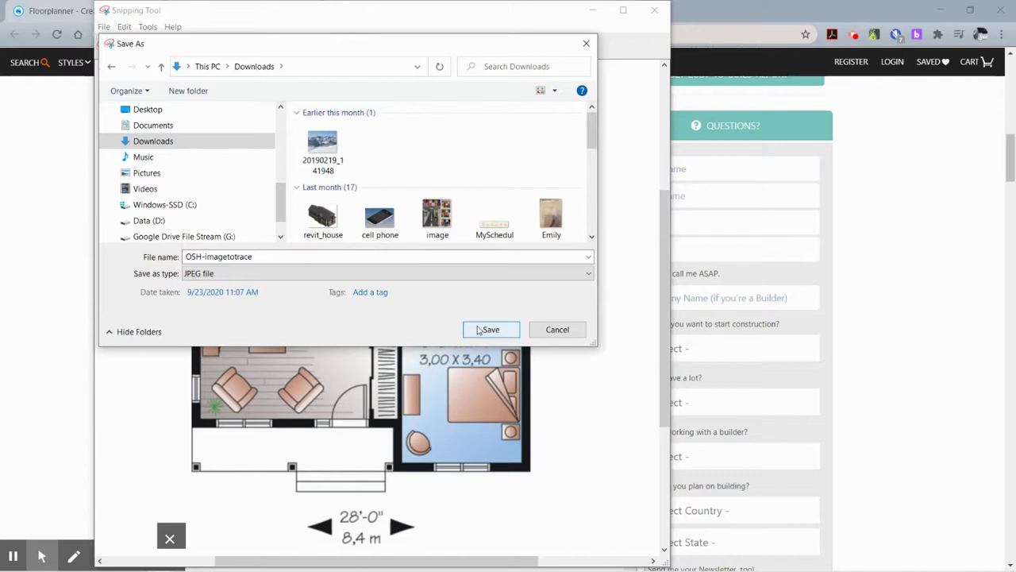
left_click(480, 331)
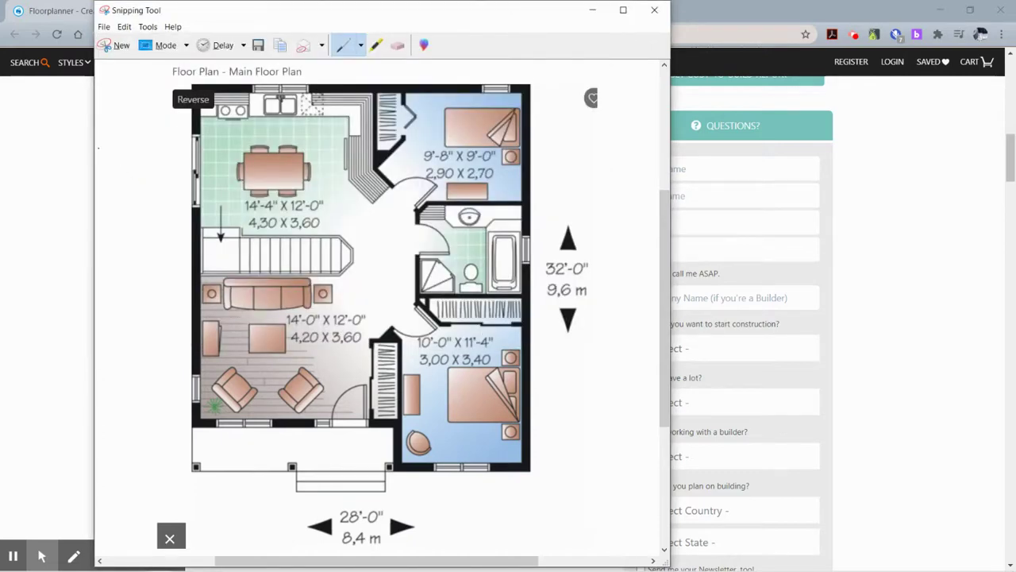
Step: Go back to the browser and bring up the Floorplanner dashboard tab
left_click(62, 170)
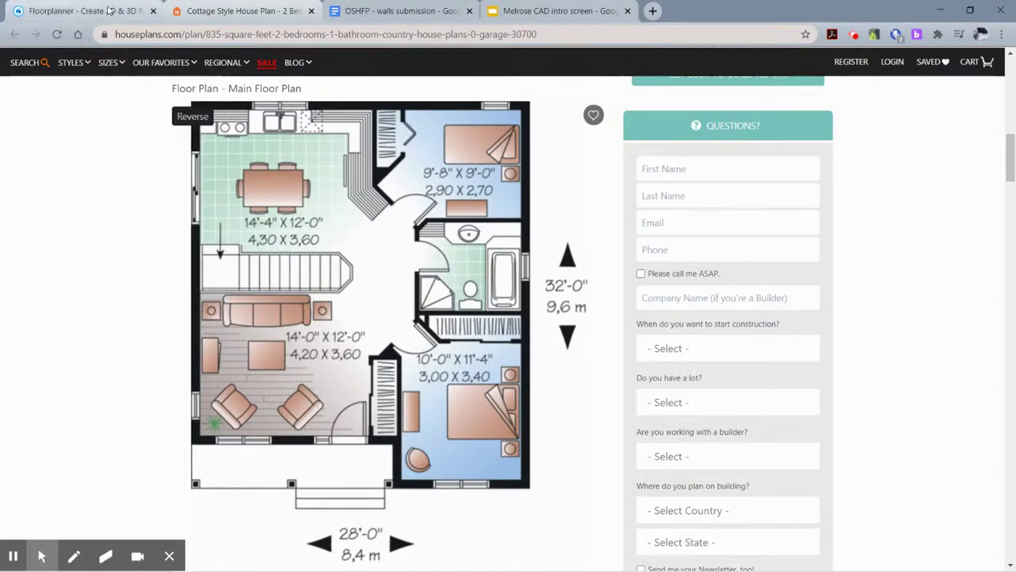
left_click(112, 14)
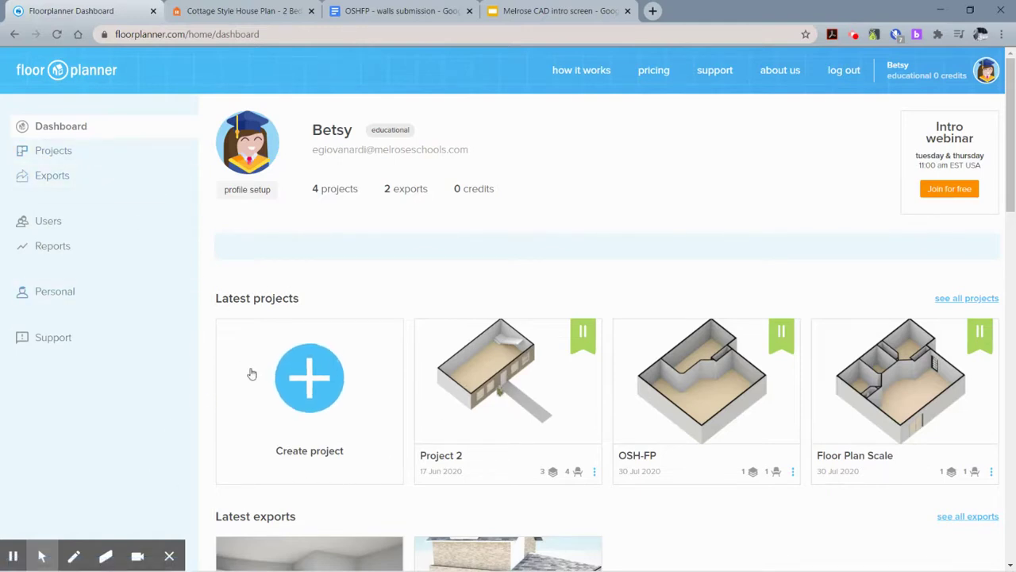
Step: Create a project named OSH1 with United States of America as its country
left_click(318, 380)
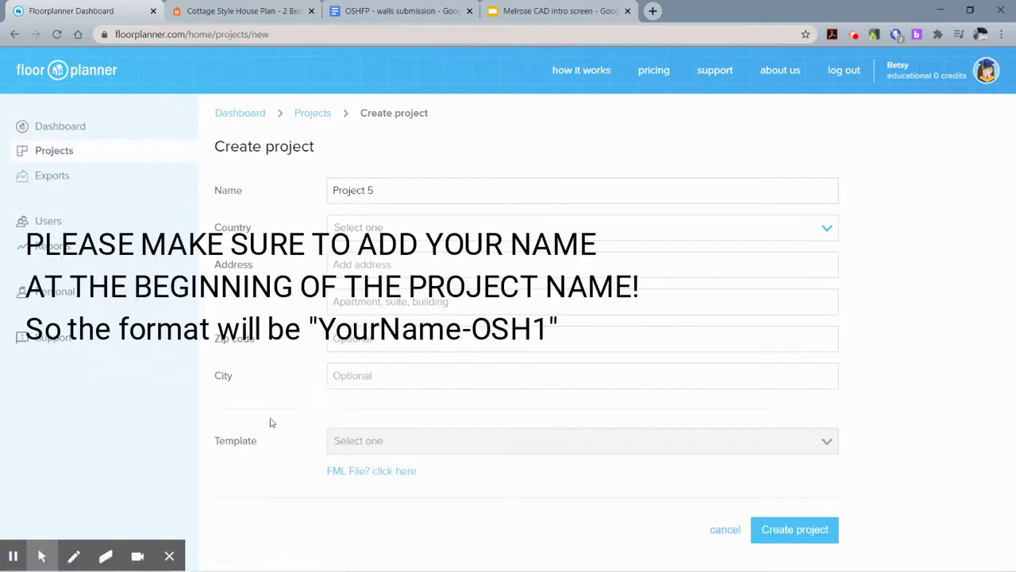
left_click_drag(402, 191, 310, 170)
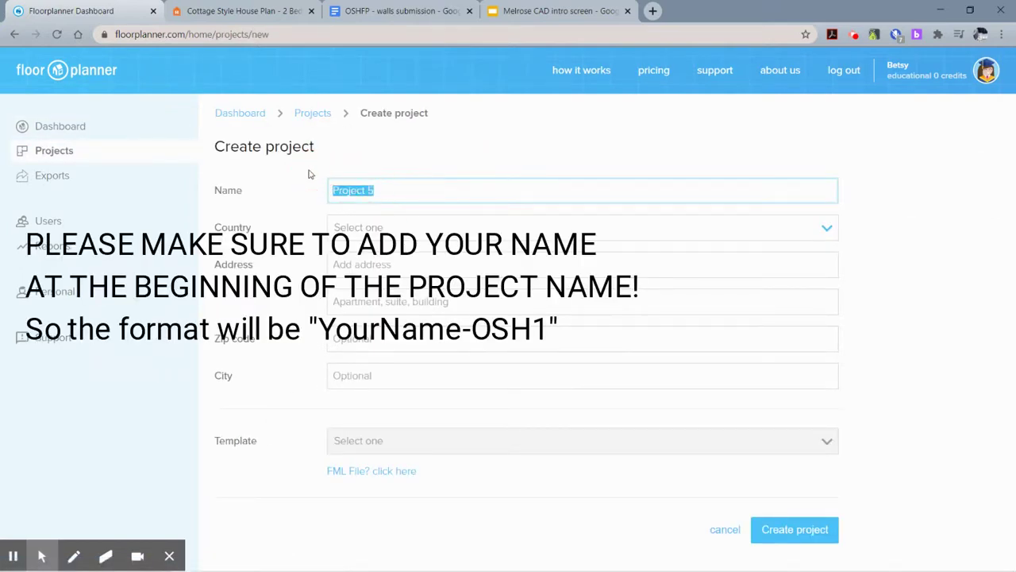
type("Os")
key("BackSpace")
key("BackSpace")
left_click(394, 229)
scroll(432, 370, "down", 8)
scroll(432, 373, "down", 20)
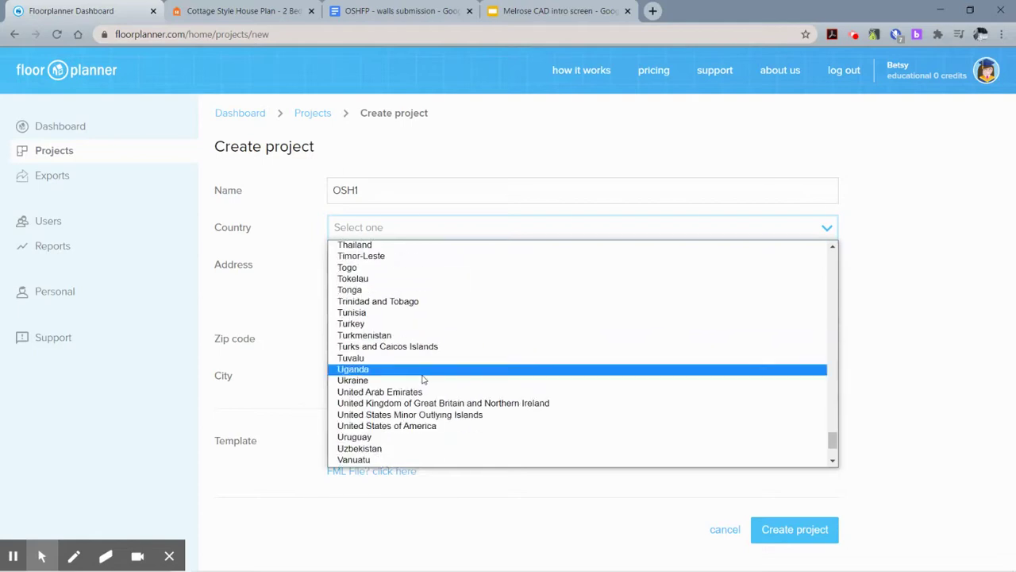
left_click(413, 426)
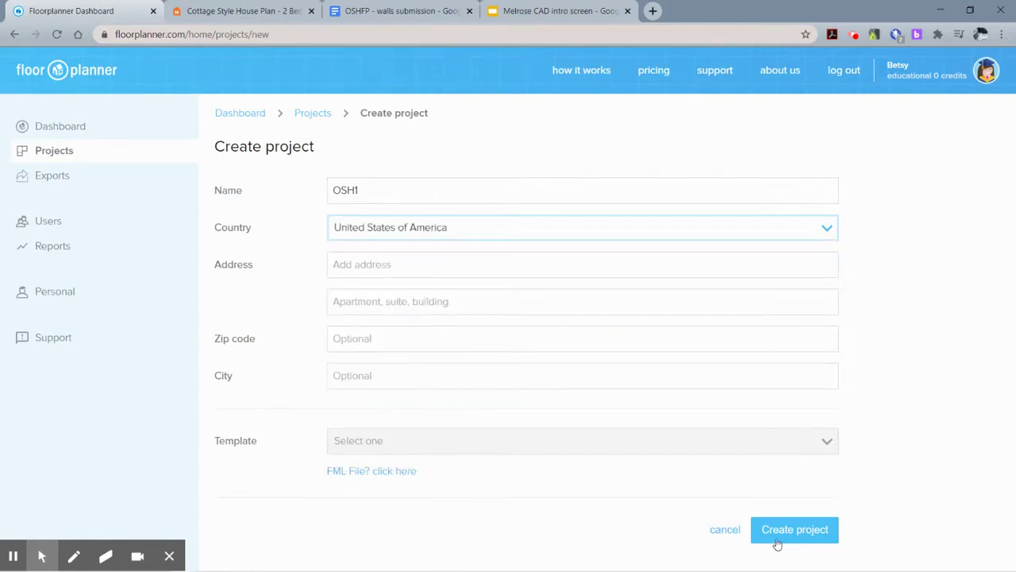
left_click(832, 445)
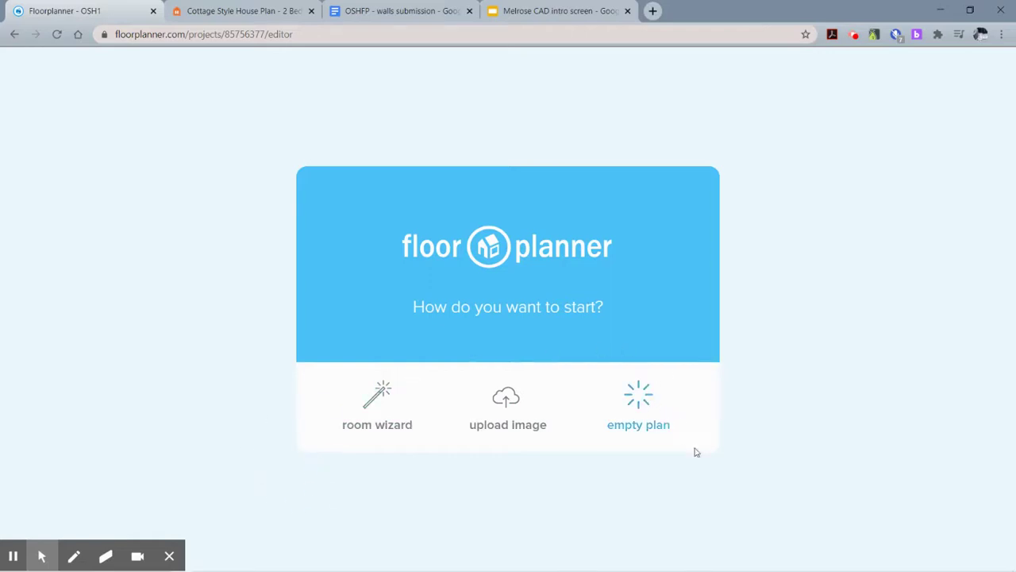
Step: Upload OSH-imagetotrace.JPG from Downloads as the OSH1 backdrop image
left_click(524, 406)
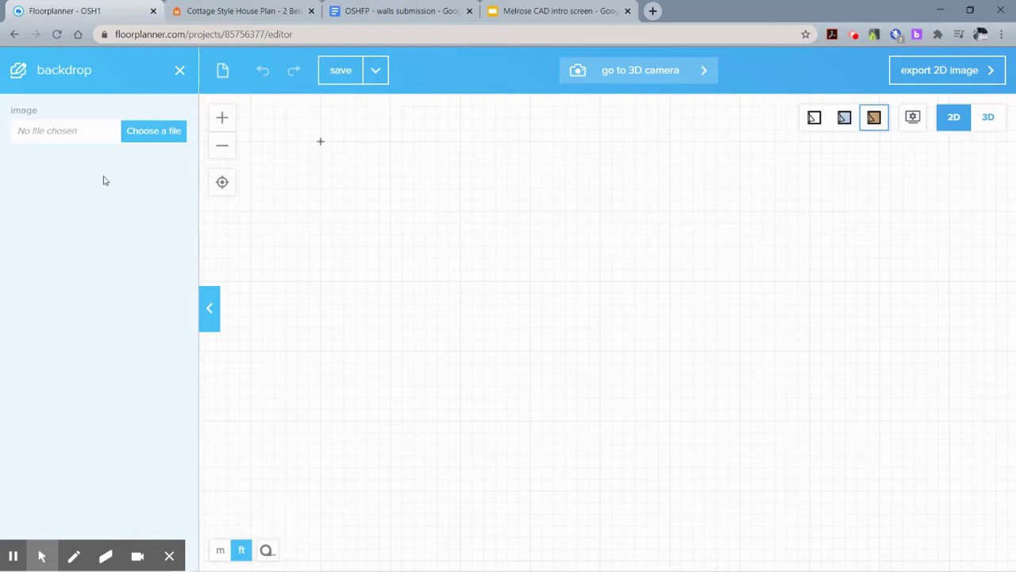
left_click(143, 136)
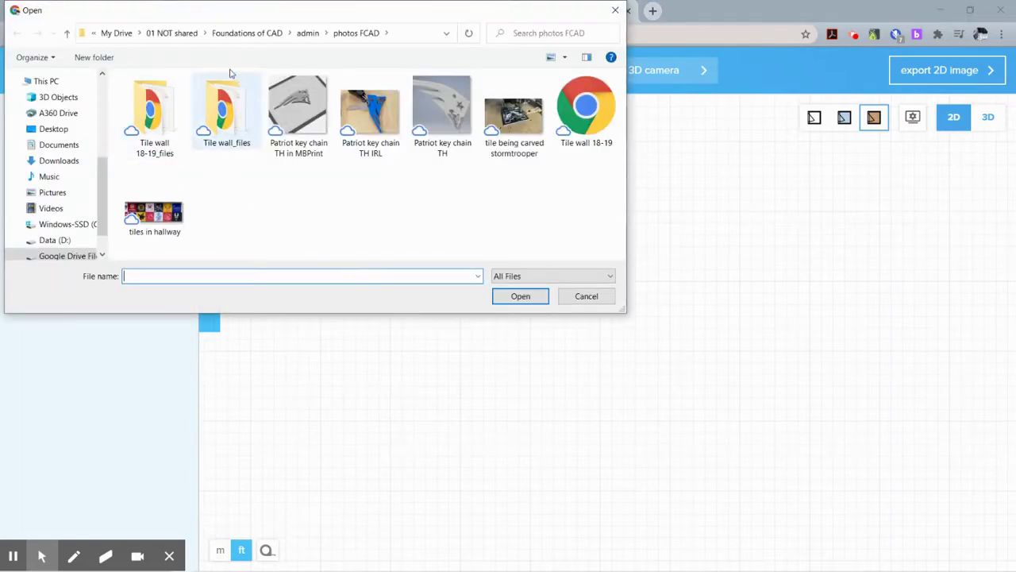
scroll(100, 110, "up", 3)
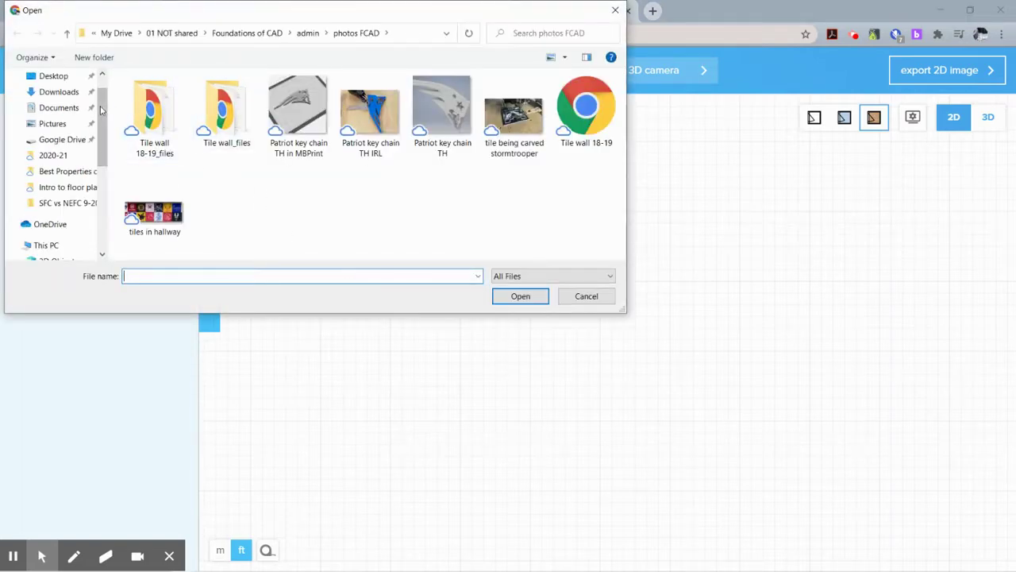
left_click(62, 92)
left_click(135, 130)
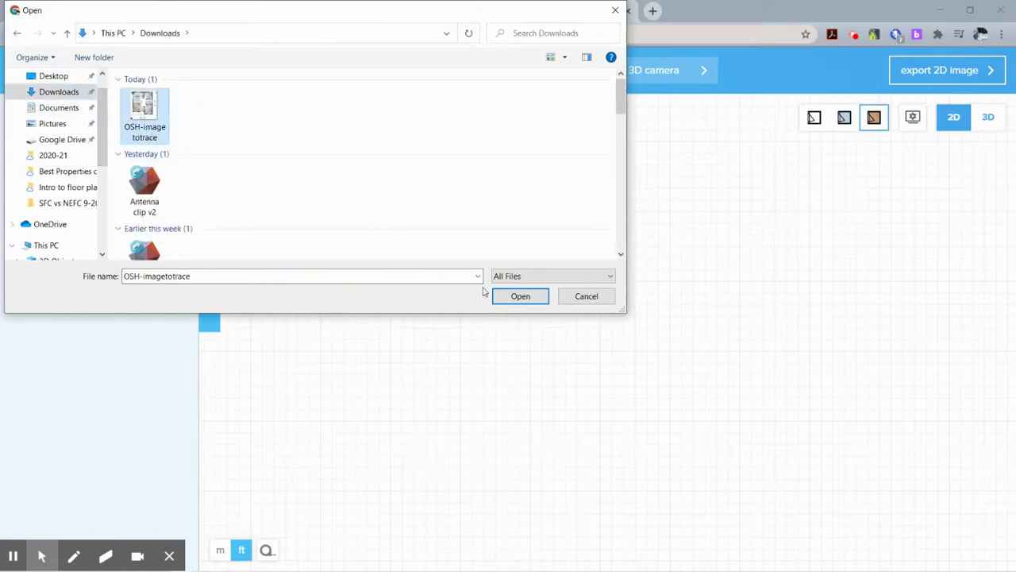
left_click(520, 296)
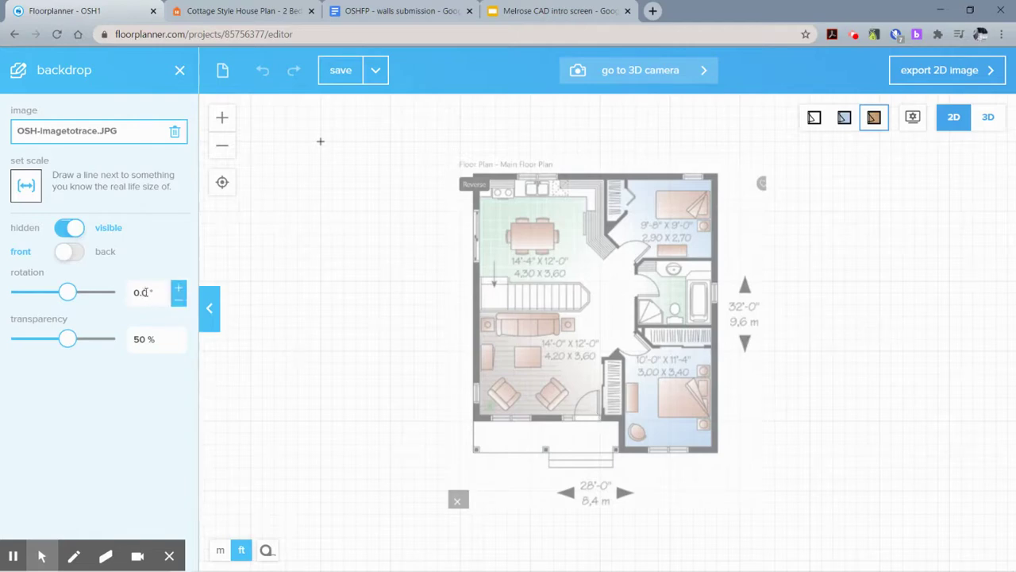
Step: Set the backdrop rotation to -90° so the 32' wall runs across the top
left_click_drag(146, 292, 131, 292)
type("90")
key("Return")
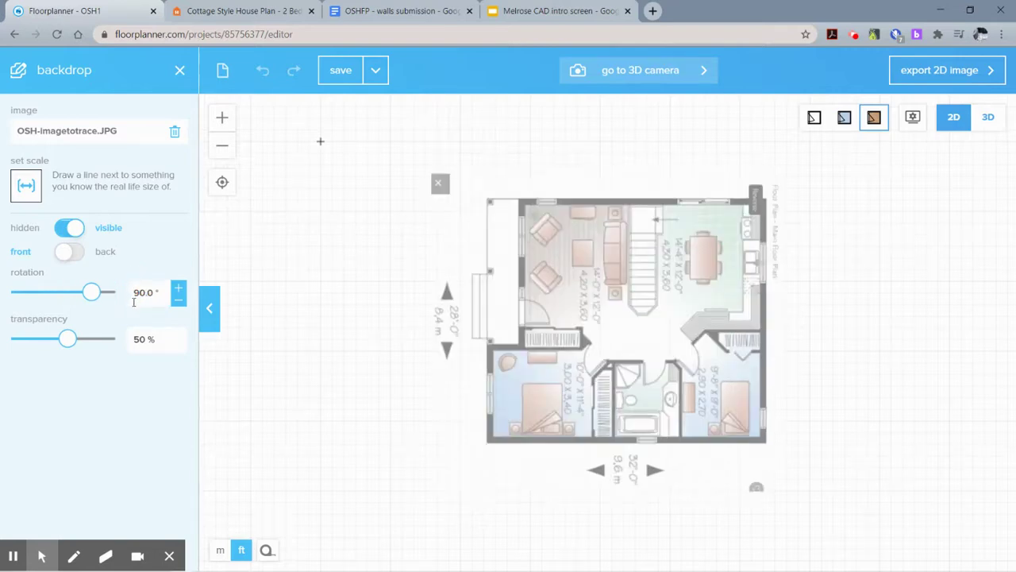
left_click(135, 292)
type("-")
key("Return")
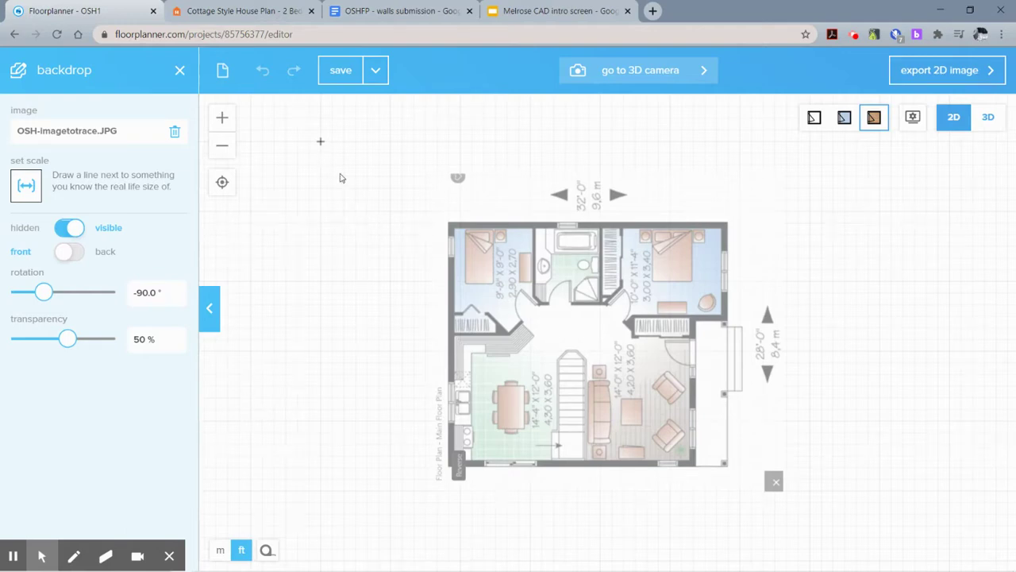
Step: Close the backdrop panel and frame the whole upright 32'-0" by 28'-0" plan in view
scroll(341, 175, "down", 2)
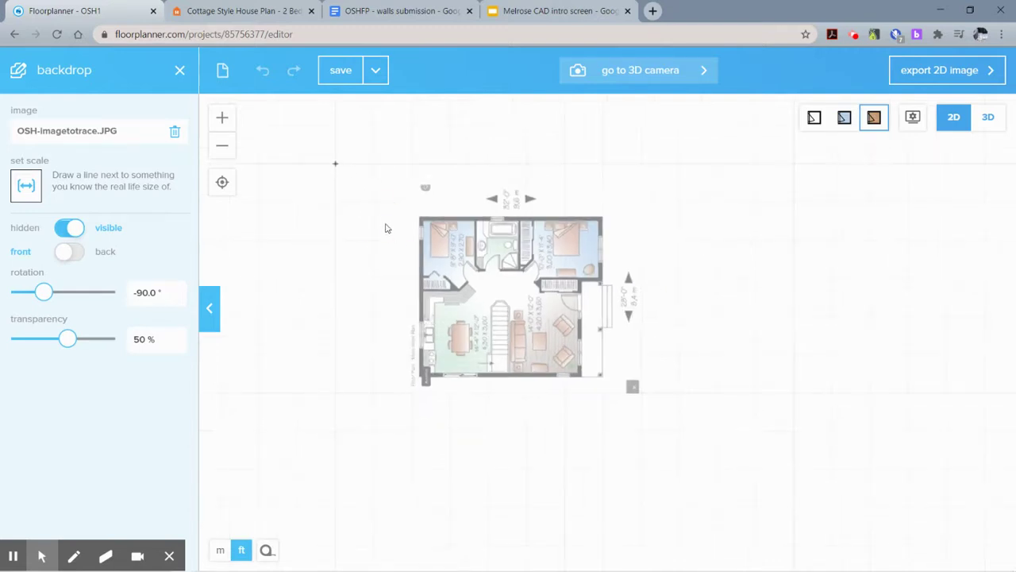
scroll(384, 224, "down", 2)
left_click_drag(381, 220, 216, 104)
left_click(519, 256)
left_click_drag(493, 205, 705, 355)
scroll(629, 341, "up", 3)
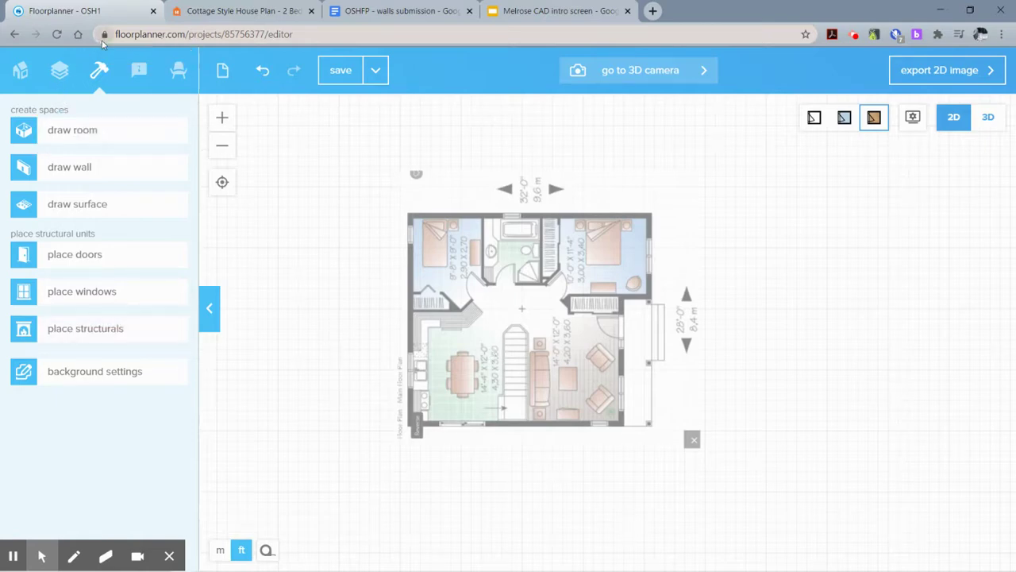
Step: Reopen the OSH-imagetotrace.JPG backdrop settings from the building options
left_click(139, 70)
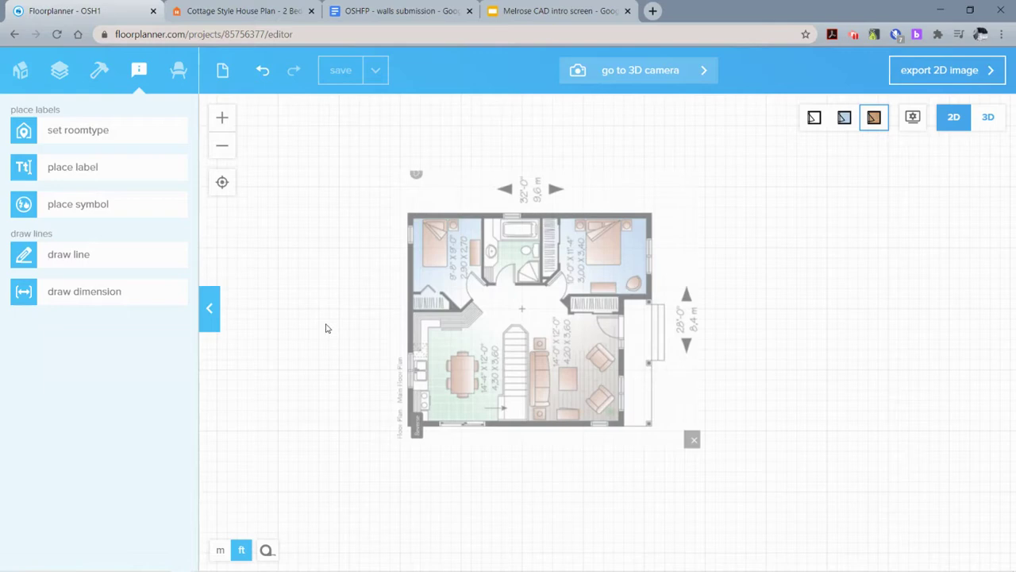
left_click(103, 70)
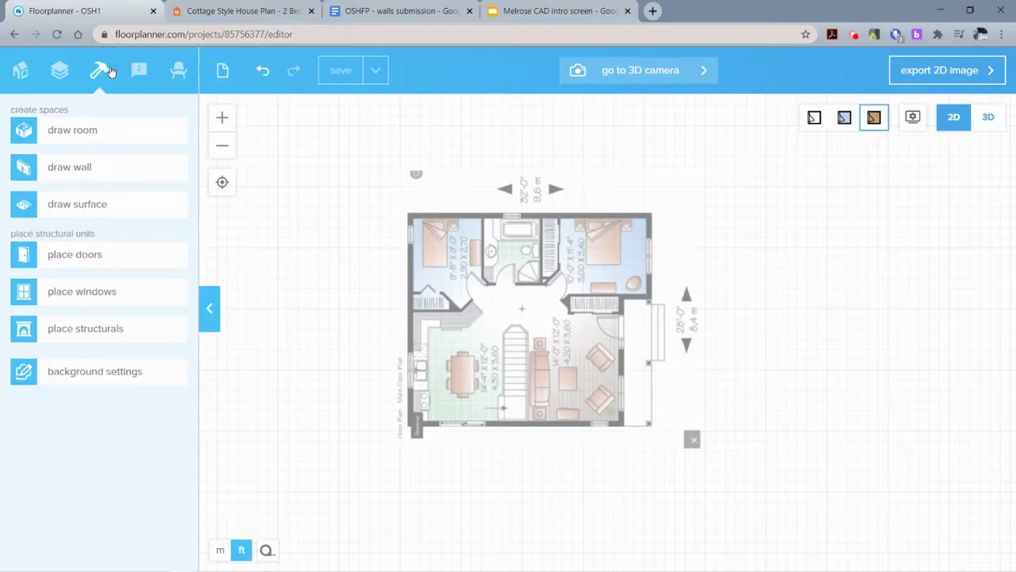
left_click(83, 379)
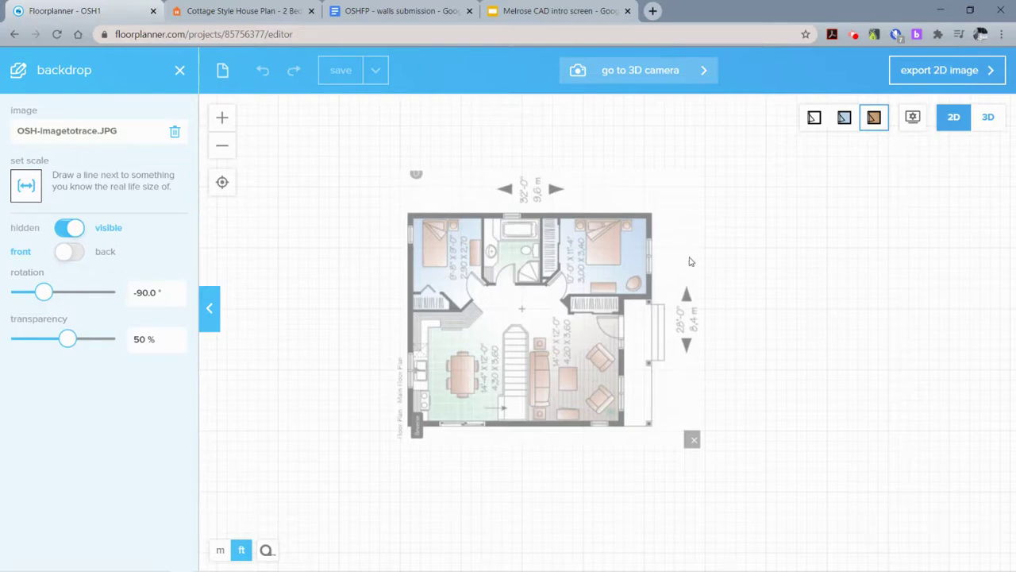
left_click(269, 552)
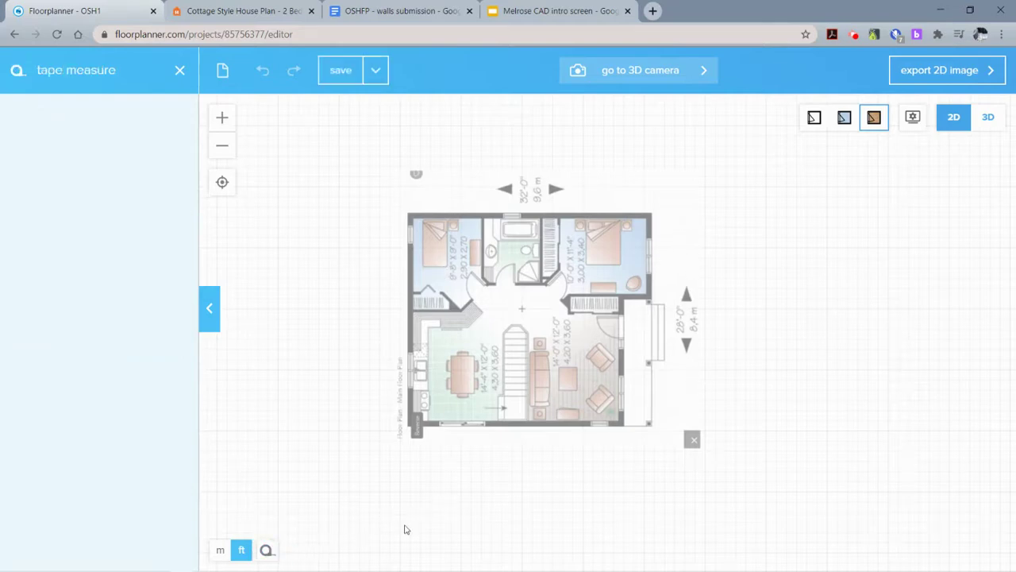
left_click(624, 428)
left_click(590, 315)
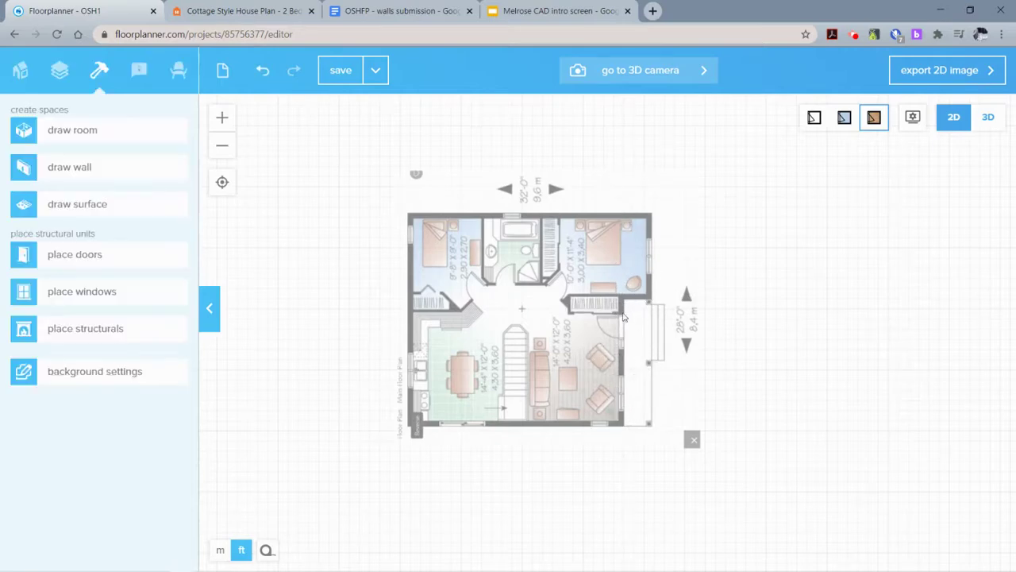
left_click(116, 379)
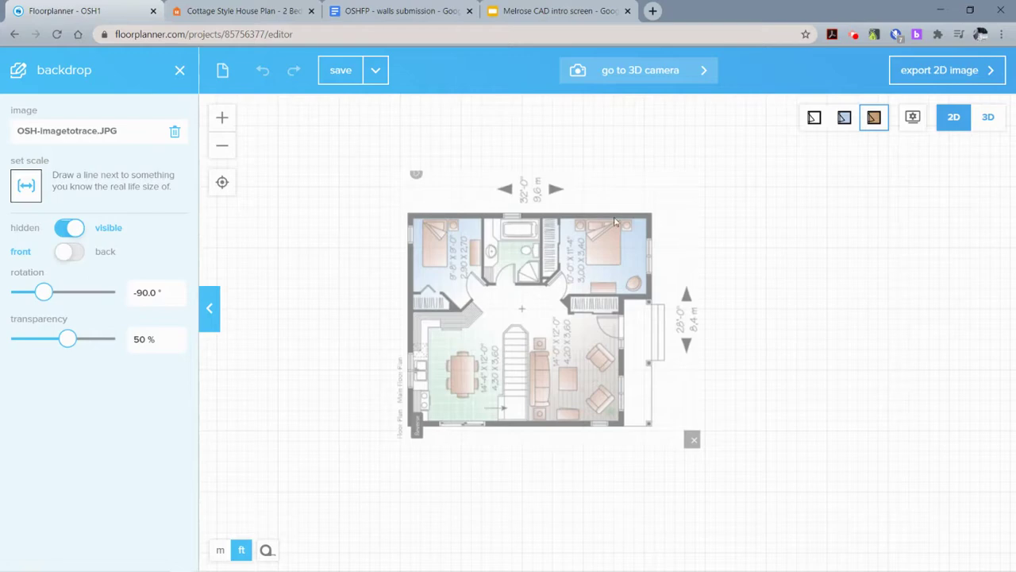
Step: Start the backdrop set-scale step and zoom in on the top wall's left corner
left_click(26, 186)
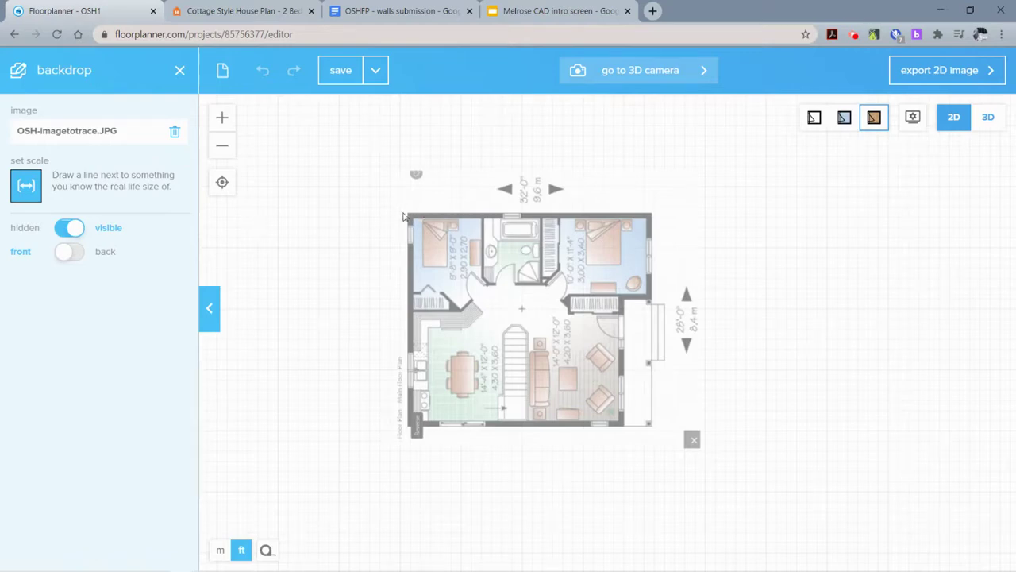
scroll(419, 220, "up", 4)
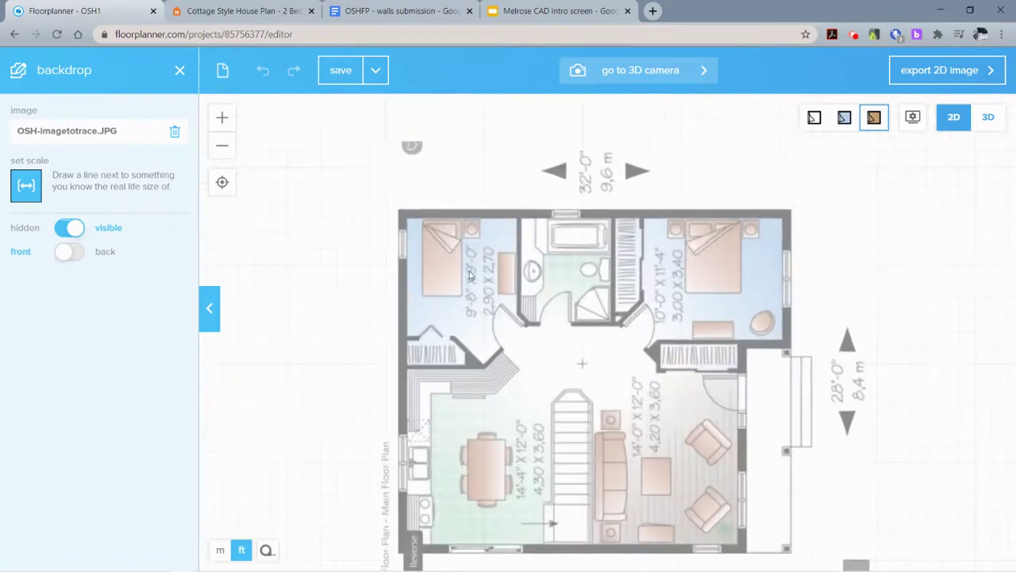
scroll(470, 275, "up", 5)
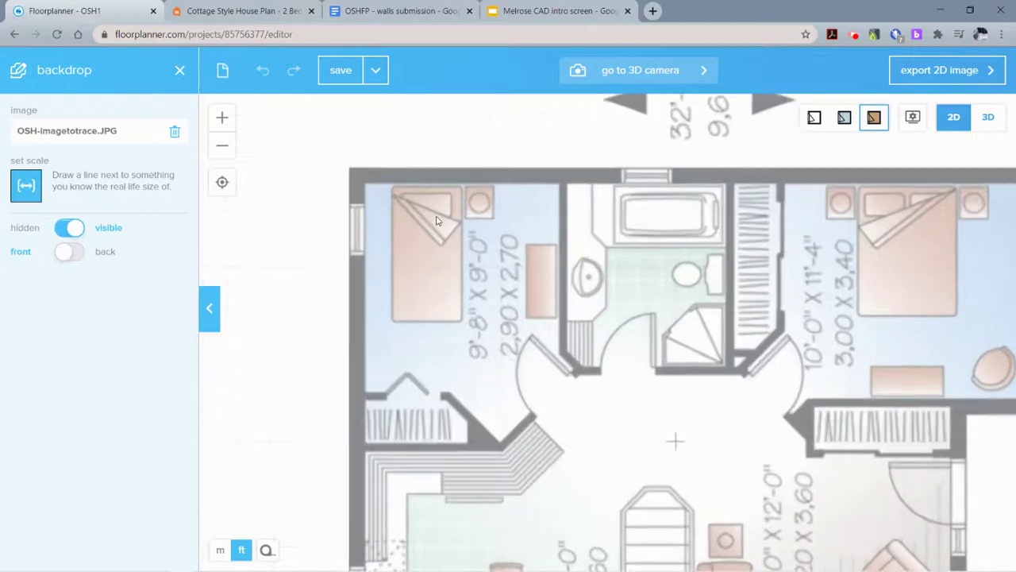
scroll(435, 221, "down", 4)
scroll(433, 218, "up", 2)
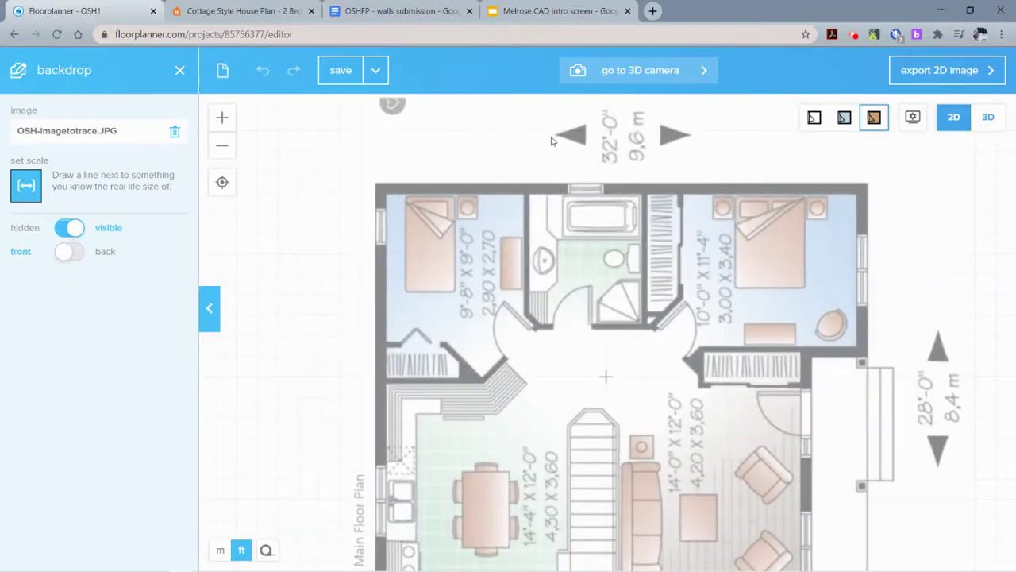
mouse_move(563, 158)
left_mouse_down()
mouse_move(505, 151)
mouse_move(556, 142)
mouse_move(548, 162)
mouse_move(569, 130)
mouse_move(575, 187)
mouse_move(549, 159)
mouse_move(517, 177)
left_mouse_up()
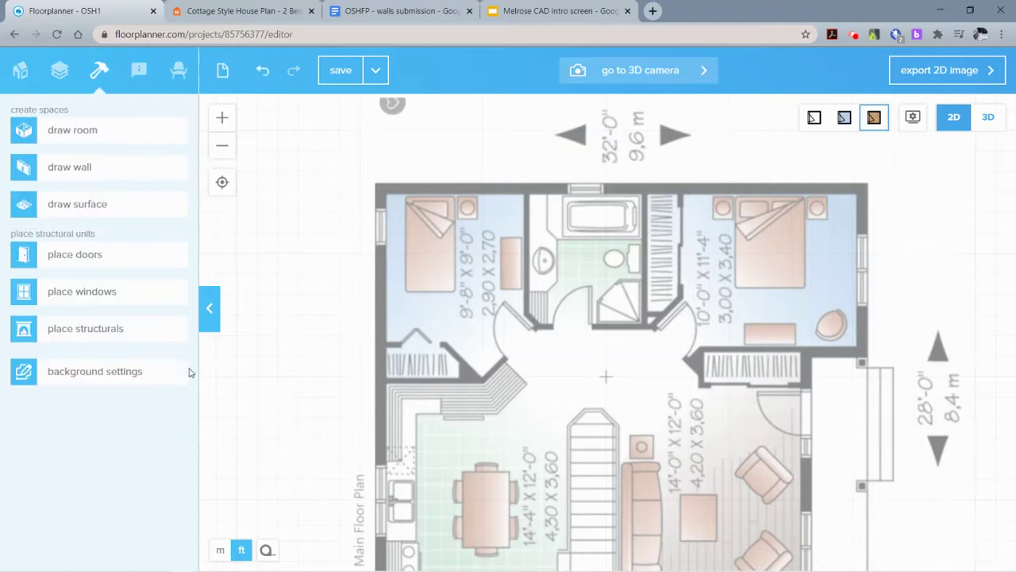
left_click(157, 381)
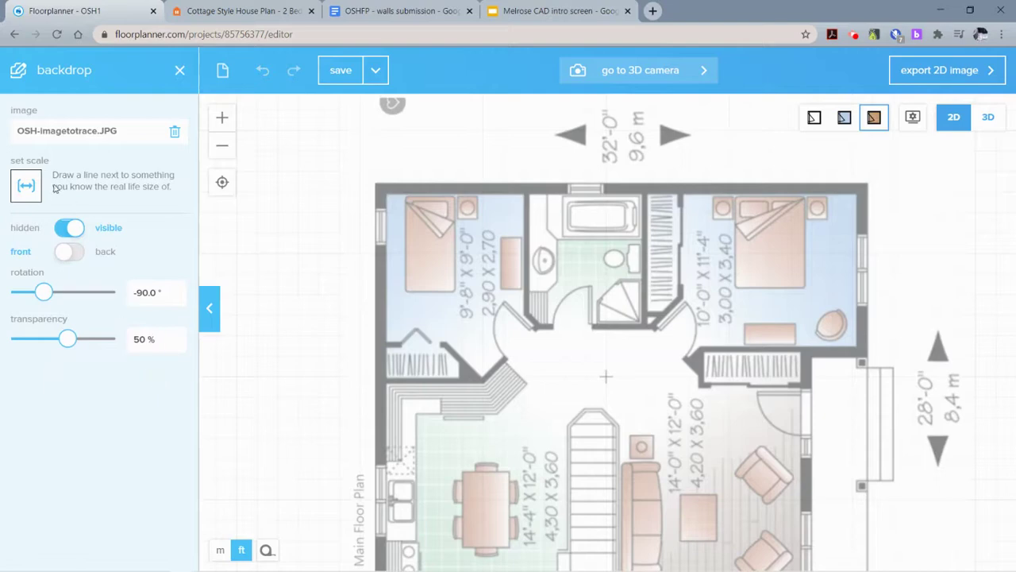
scroll(369, 171, "up", 5)
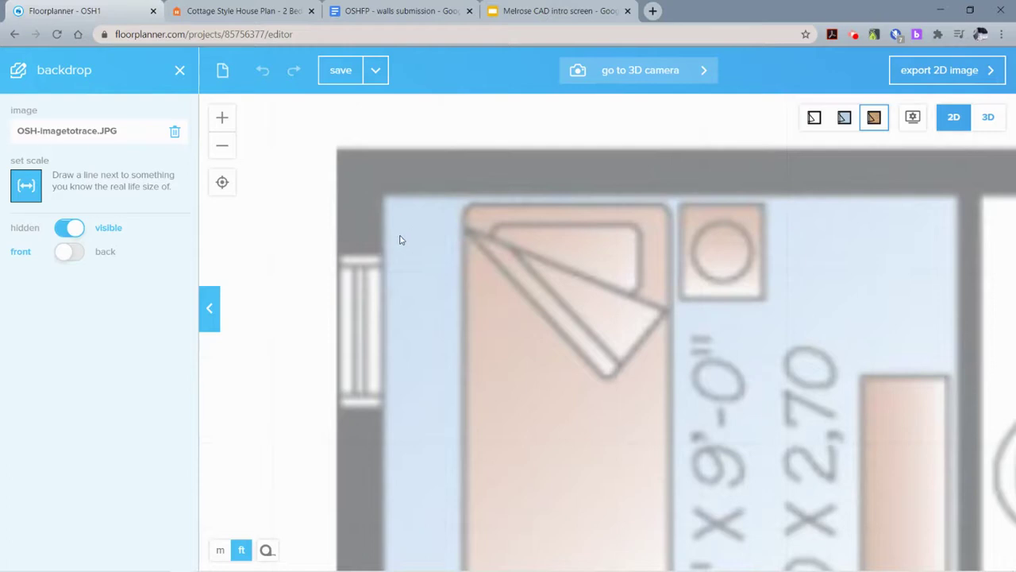
left_click_drag(400, 235, 474, 305)
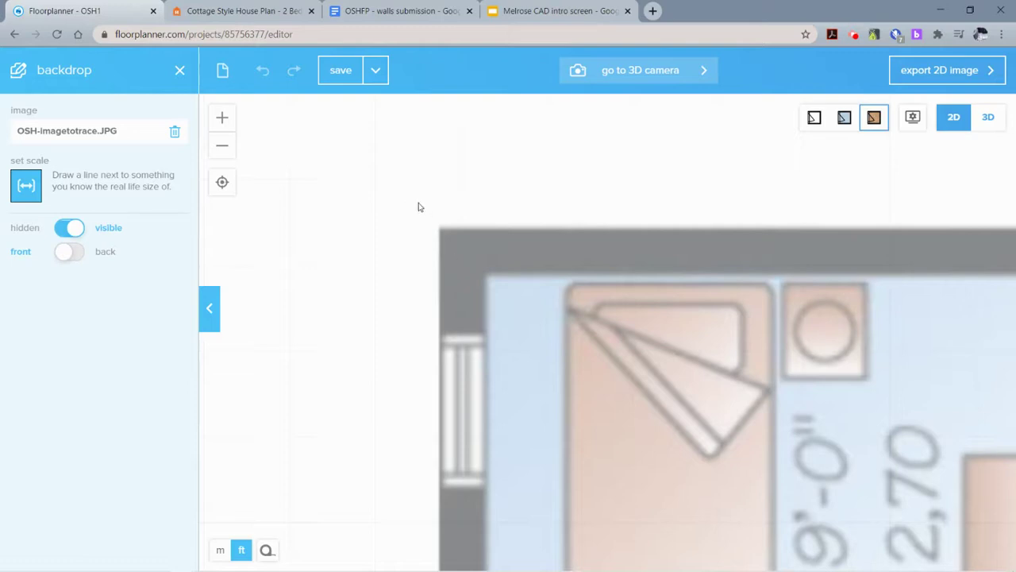
Step: Draw the scale line from the top wall's left corner to its right corner and enter 32 feet
left_click(441, 234)
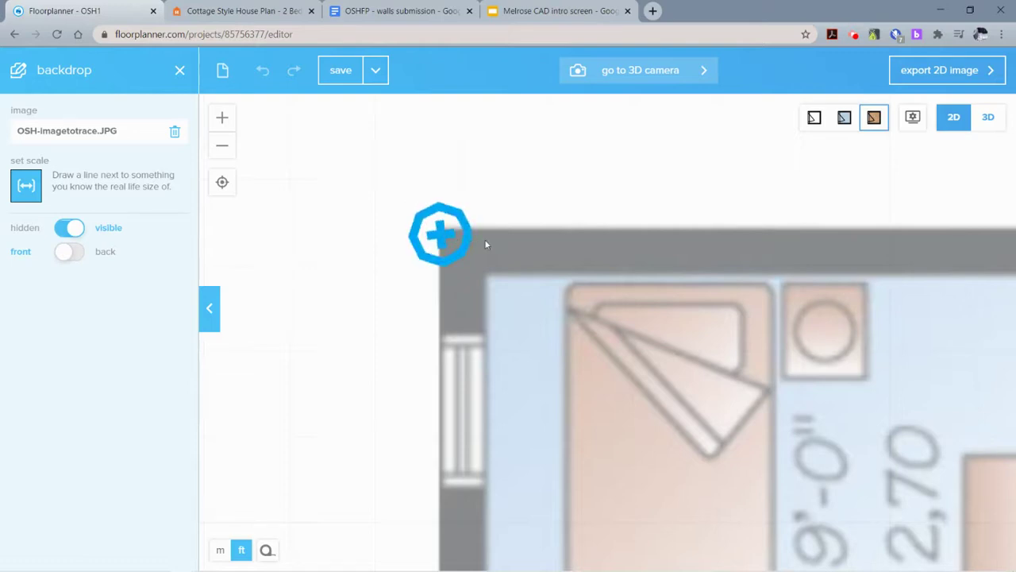
scroll(766, 230, "down", 5)
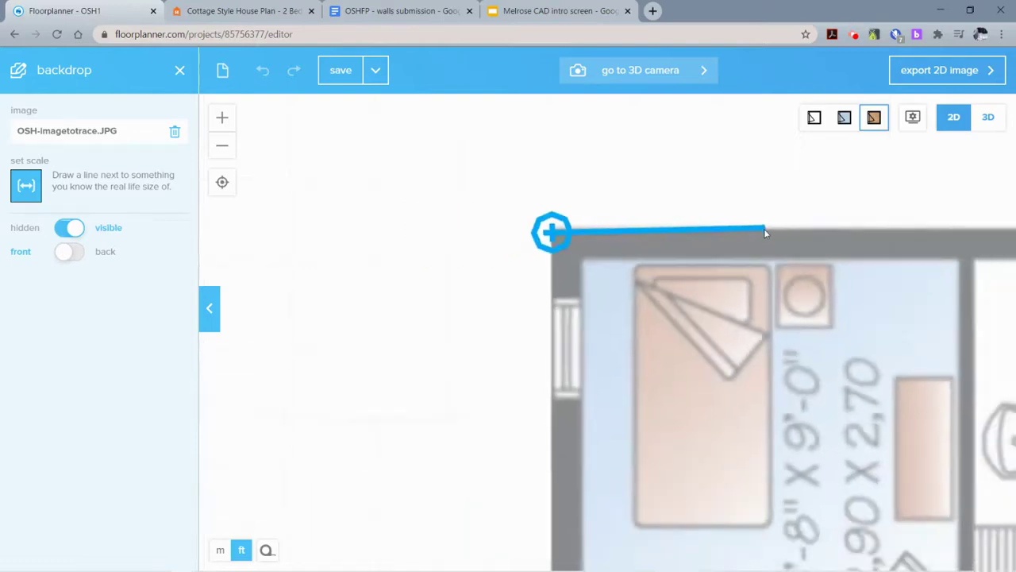
mouse_move(782, 230)
right_mouse_down()
mouse_move(346, 218)
mouse_move(187, 237)
right_mouse_up()
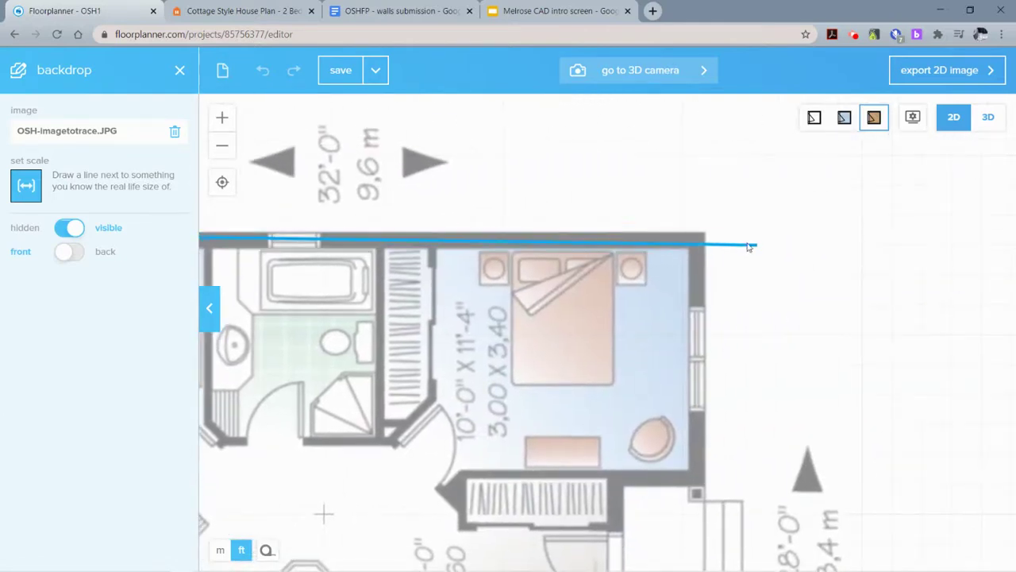
scroll(706, 241, "up", 4)
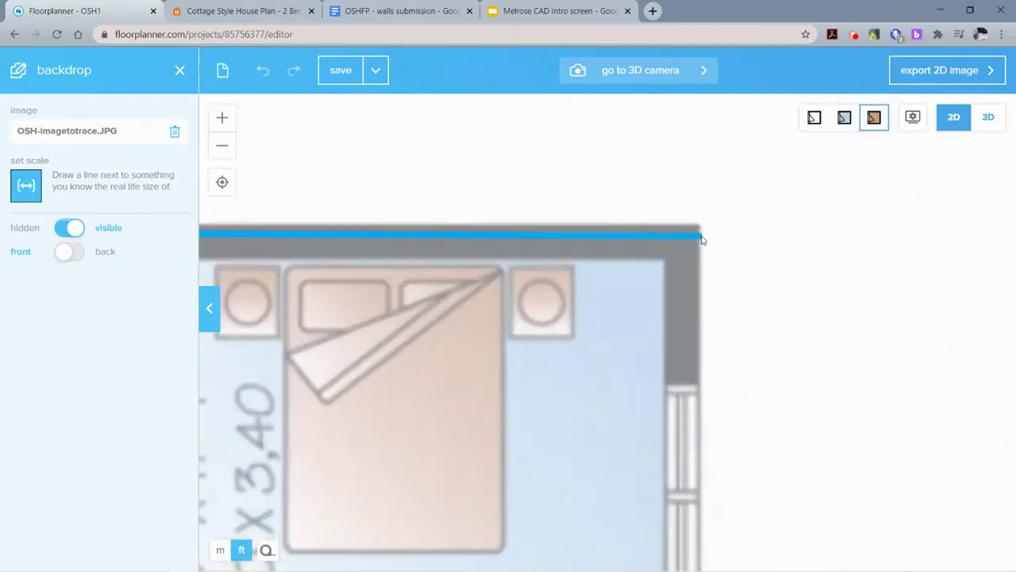
scroll(702, 240, "up", 5)
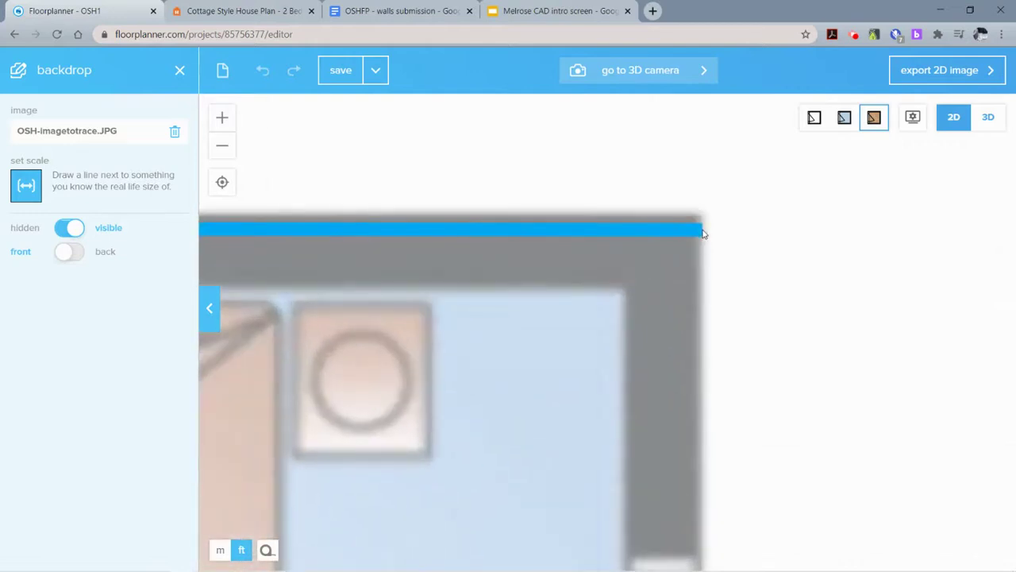
left_click(701, 230)
scroll(702, 228, "down", 5)
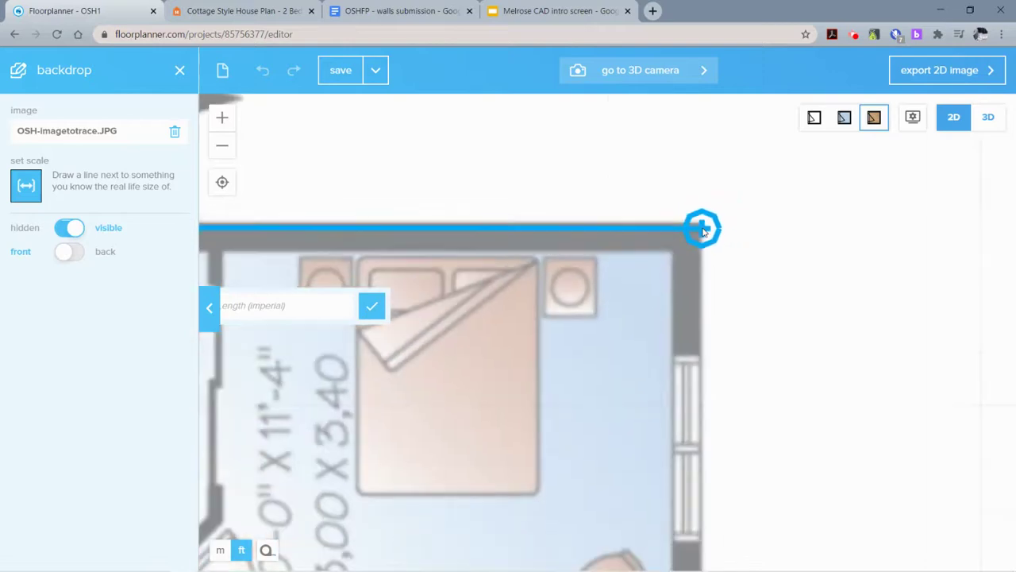
scroll(702, 229, "down", 4)
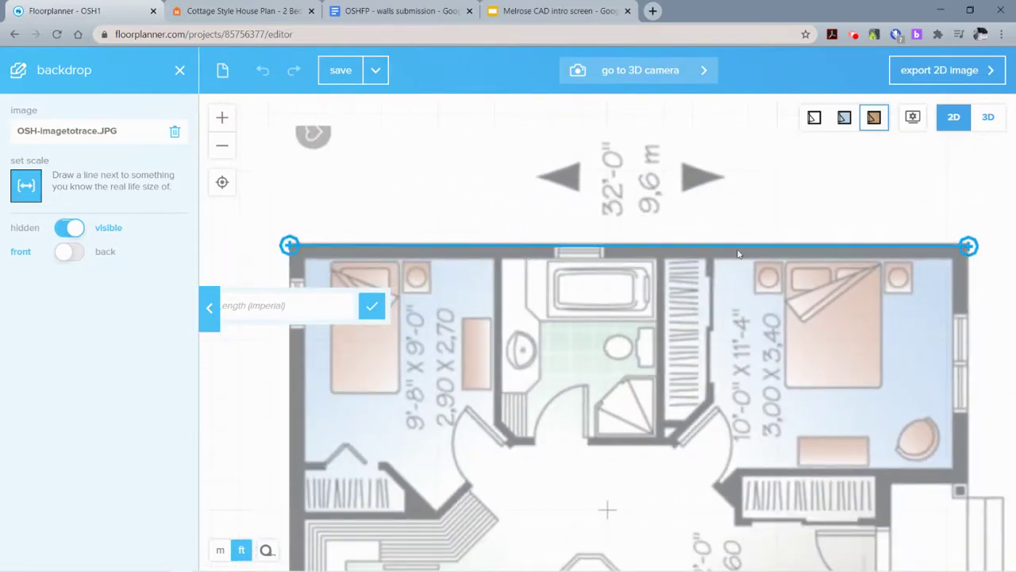
left_click(322, 307)
type("32")
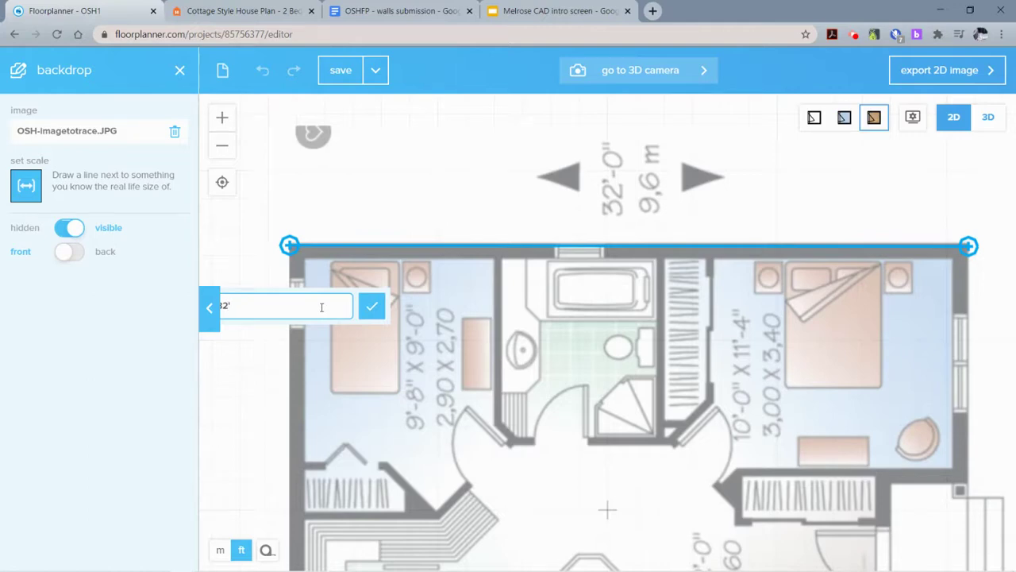
key("Return")
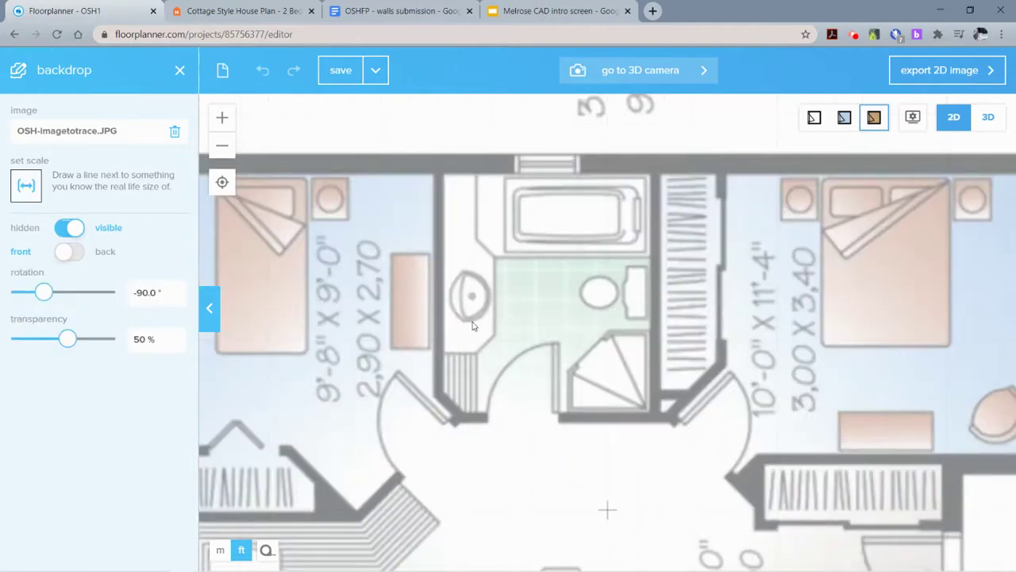
Step: Redraw the backdrop scale line corner to corner along the top wall and enter 12' as its length
scroll(476, 323, "down", 4)
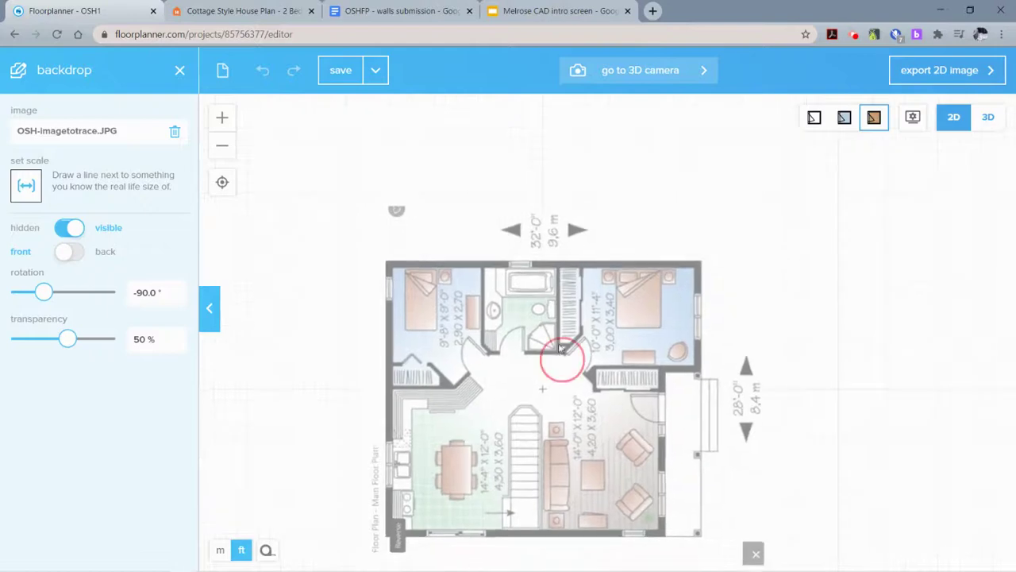
left_click_drag(560, 343, 565, 266)
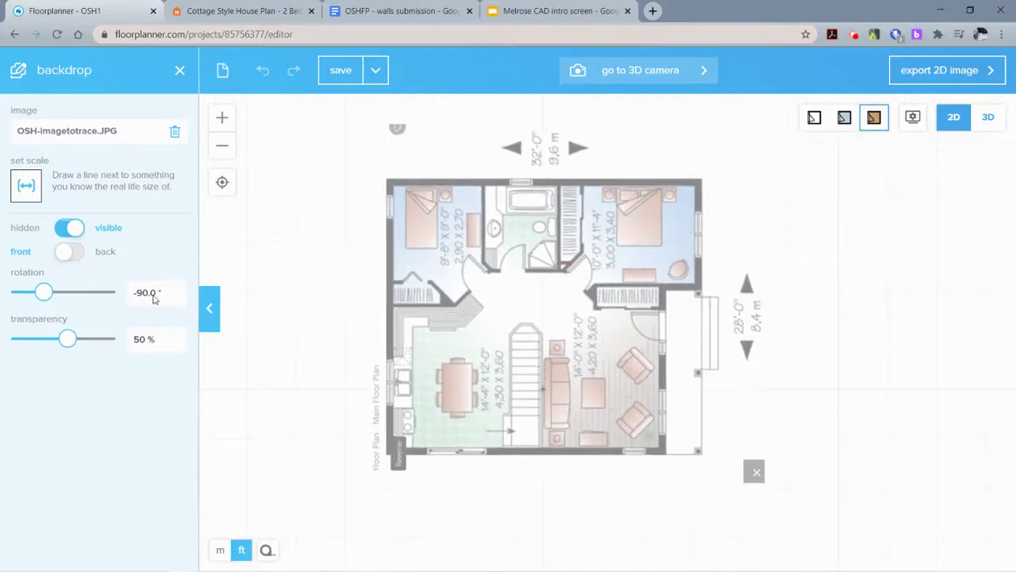
scroll(406, 189, "up", 3)
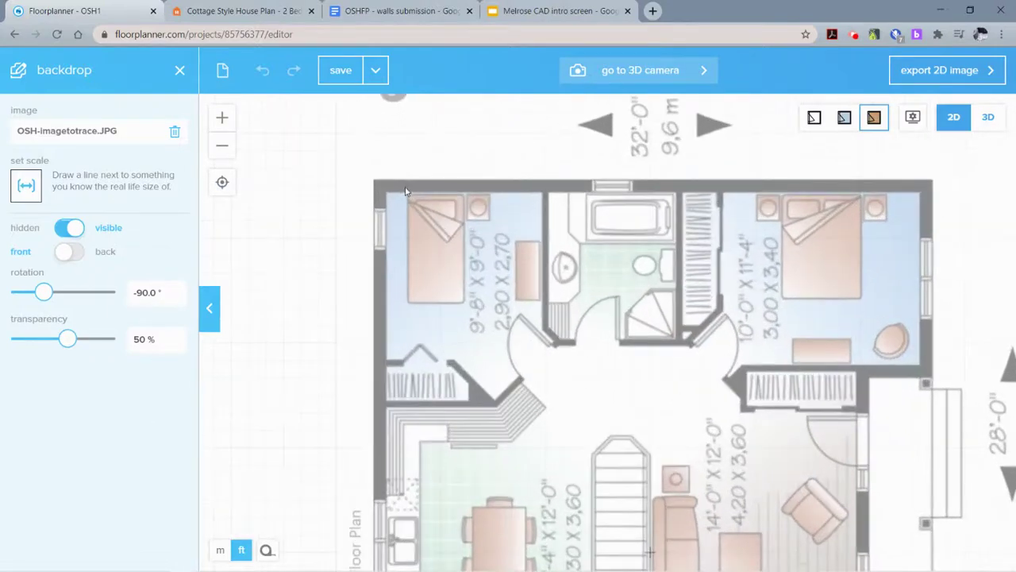
left_click(28, 185)
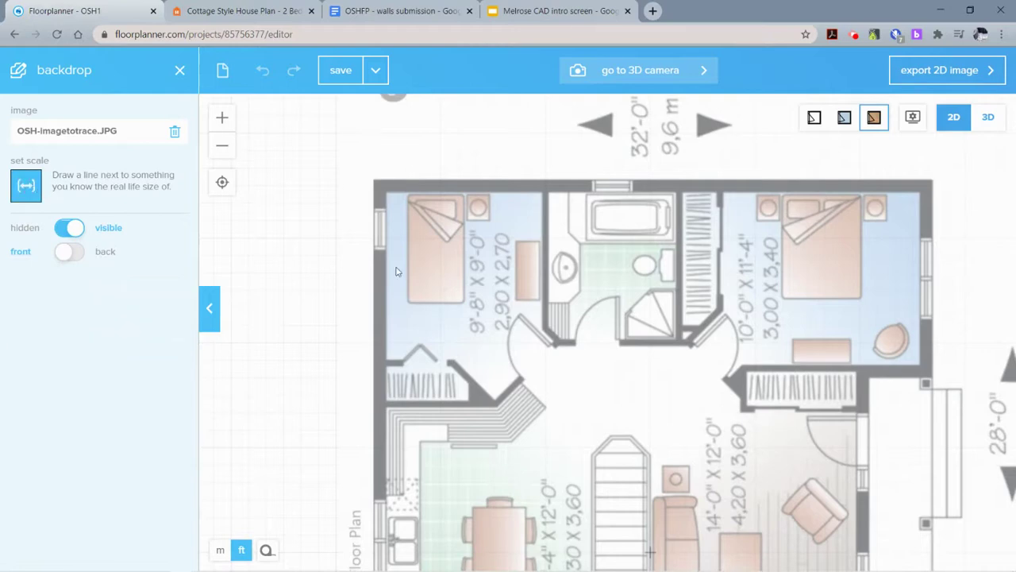
scroll(377, 179, "up", 3)
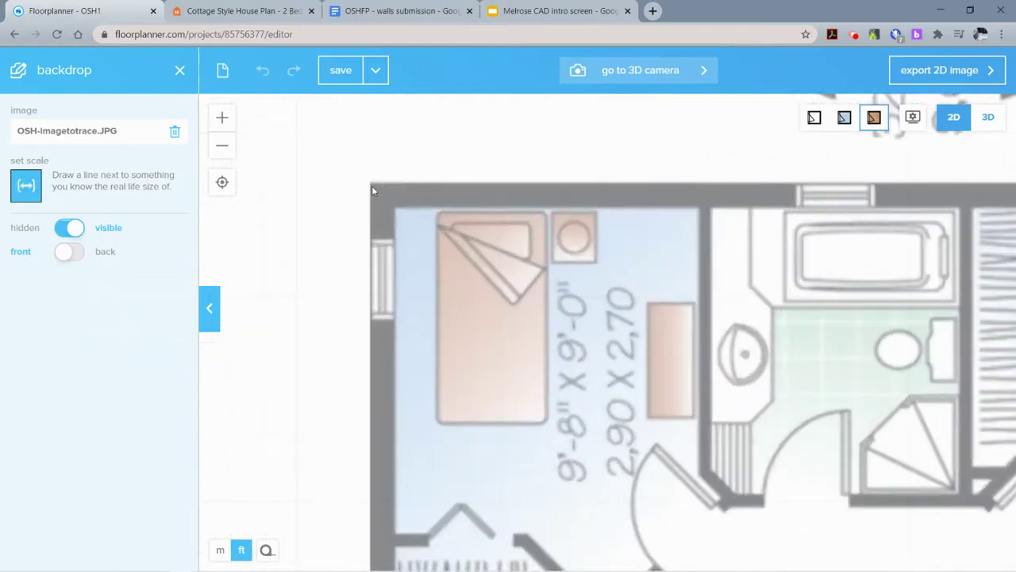
scroll(373, 186, "up", 1)
left_click(370, 191)
scroll(669, 216, "down", 1)
scroll(739, 195, "down", 1)
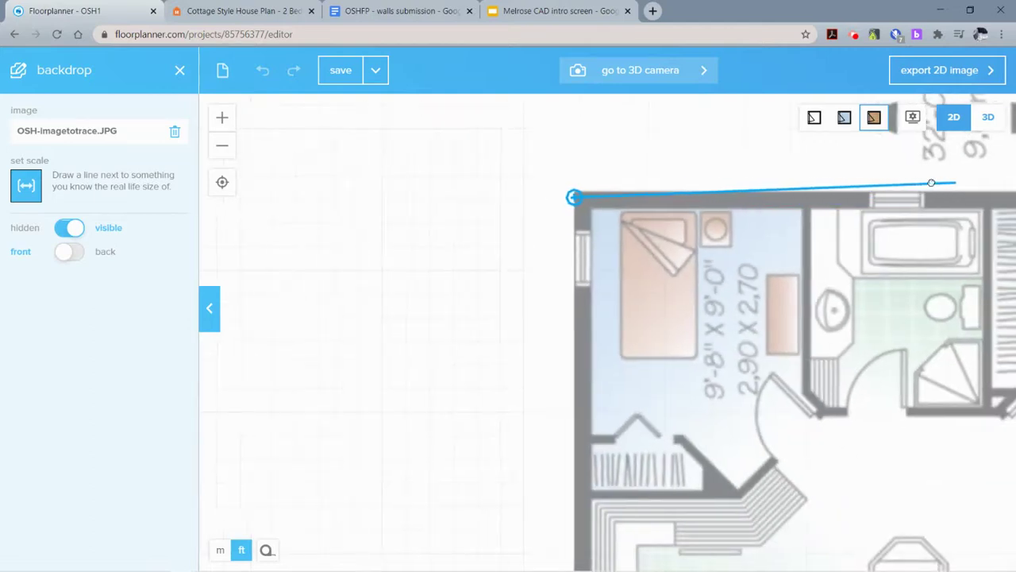
scroll(913, 182, "right", 10)
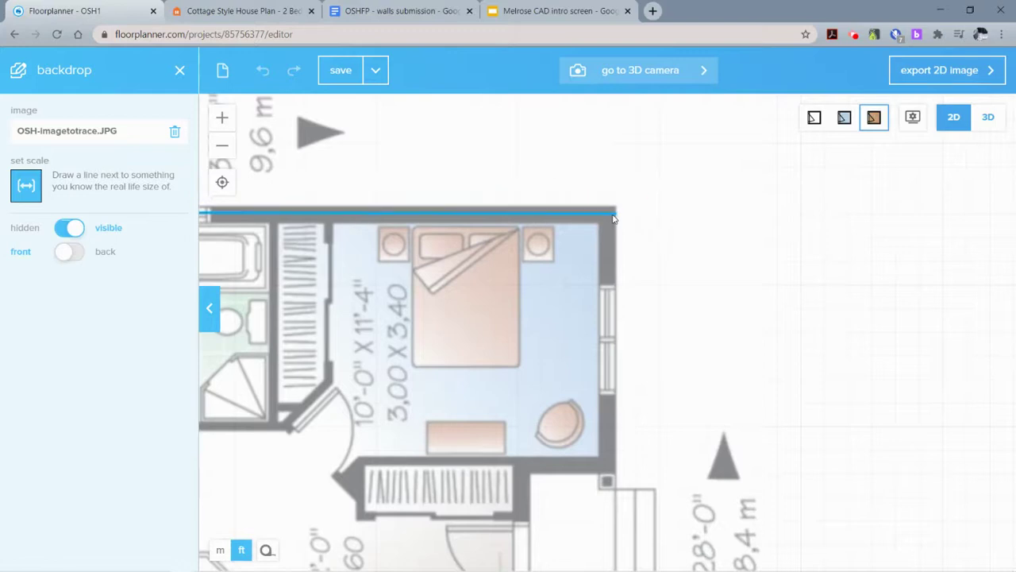
scroll(644, 206, "up", 4)
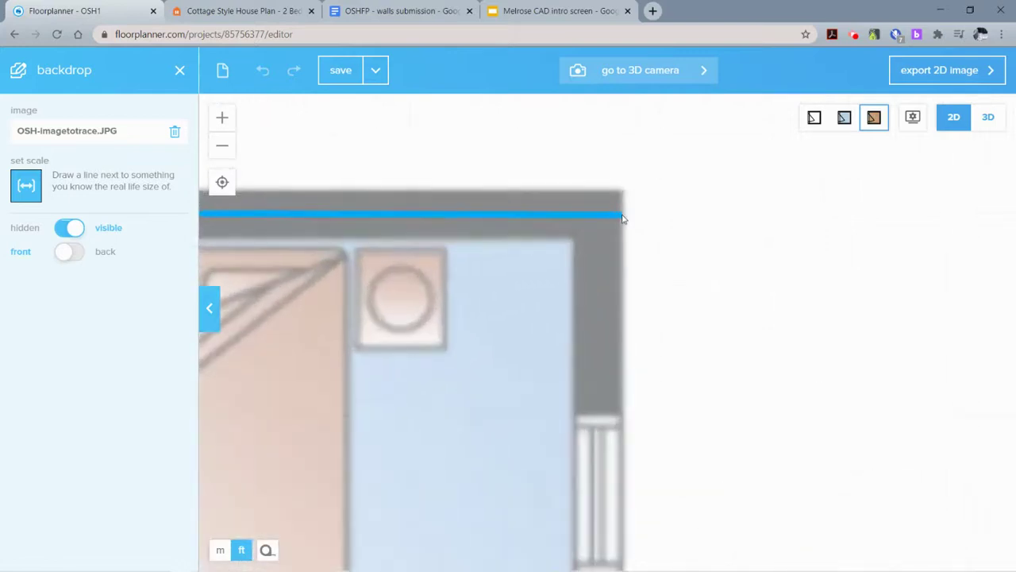
left_click(623, 216)
scroll(622, 214, "down", 1)
left_click(339, 292)
type("1")
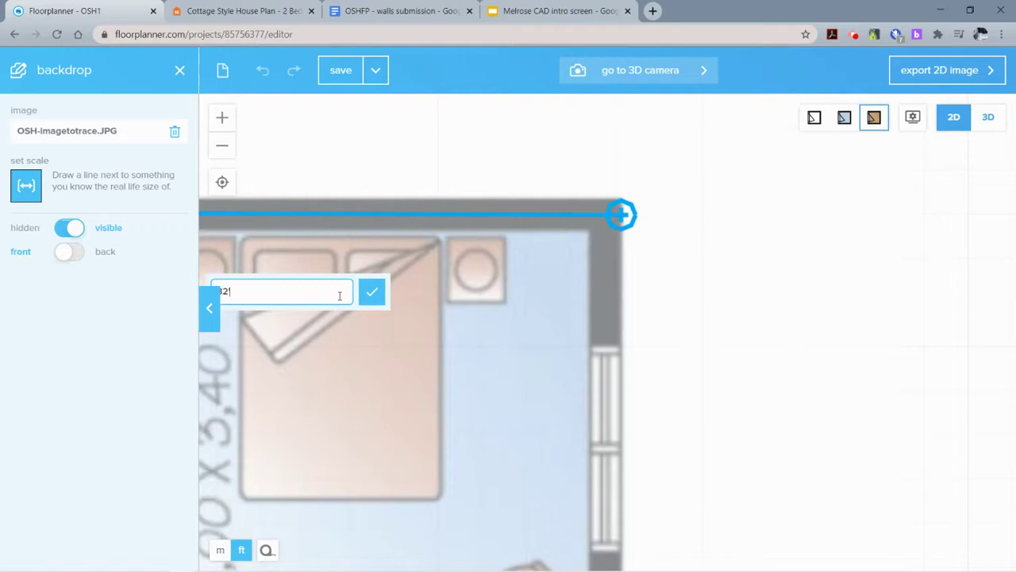
type("2'")
key("Return")
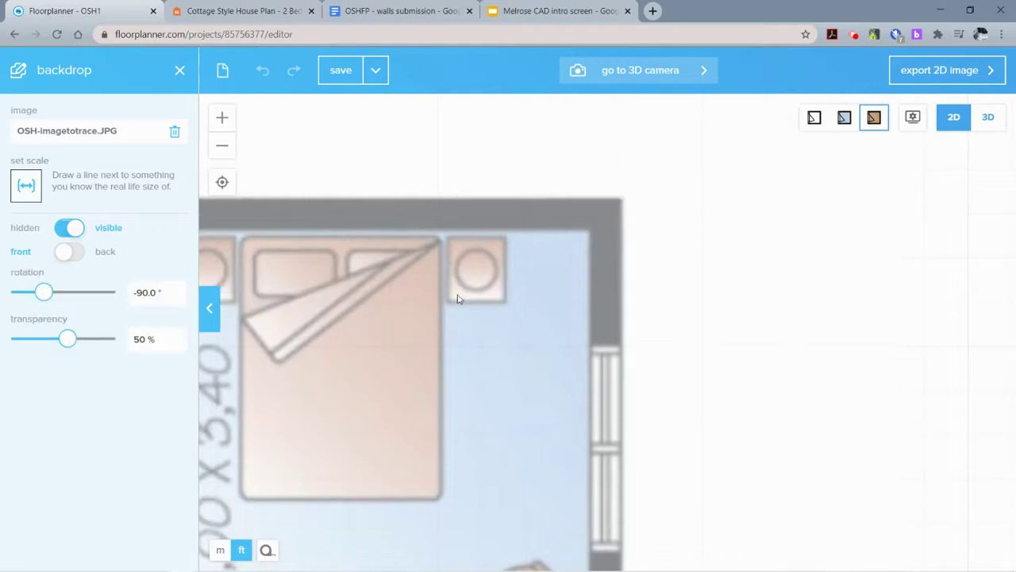
Step: Zoom out and centre the rescaled floor plan in view
scroll(397, 291, "down", 3)
scroll(403, 337, "down", 2)
left_click_drag(428, 367, 685, 259)
scroll(642, 265, "down", 2)
scroll(481, 344, "down", 2)
left_click_drag(480, 343, 520, 321)
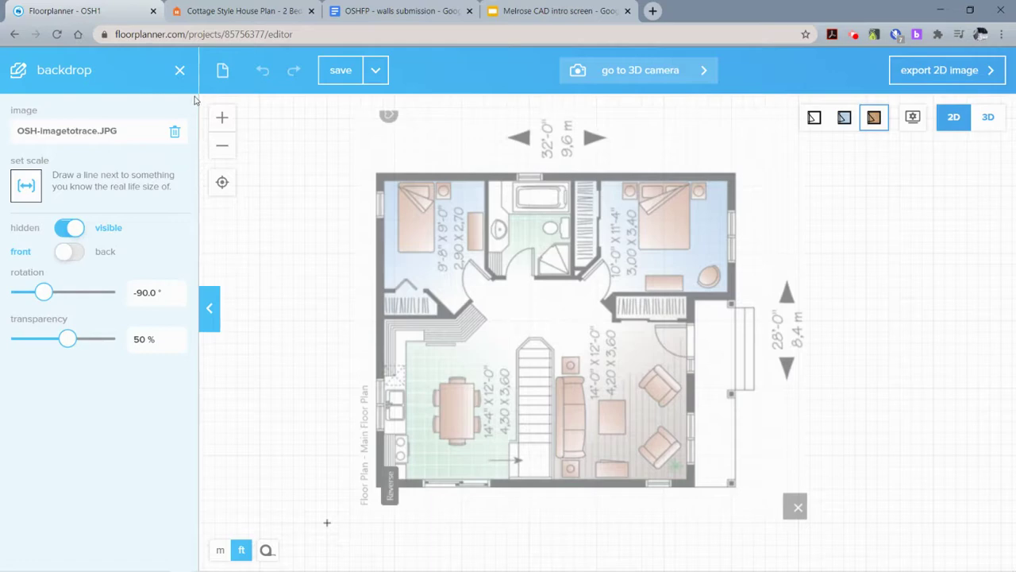
Step: Close the backdrop settings and clear all existing manual dimension lines
left_click(179, 70)
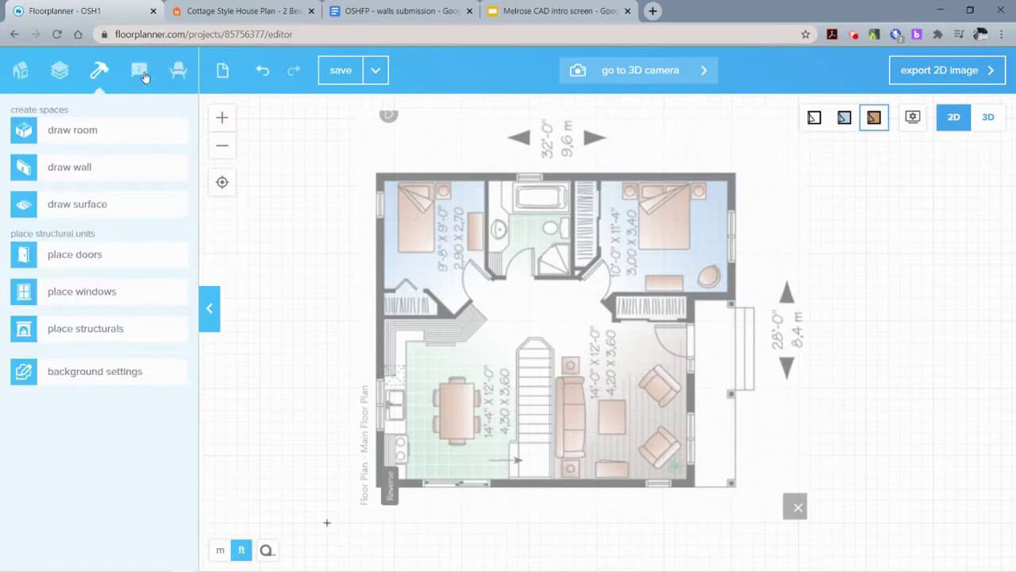
left_click(140, 71)
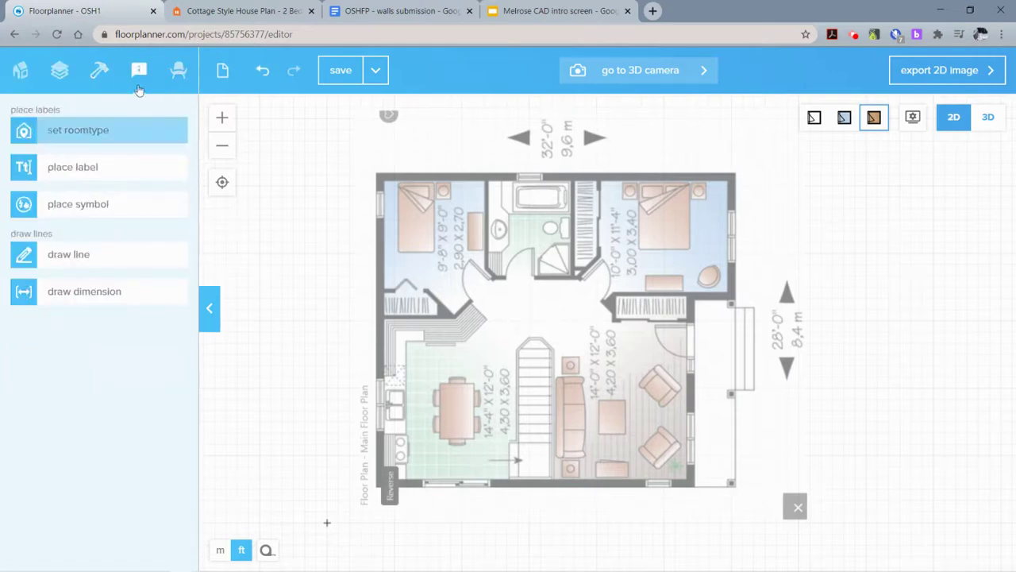
left_click(76, 300)
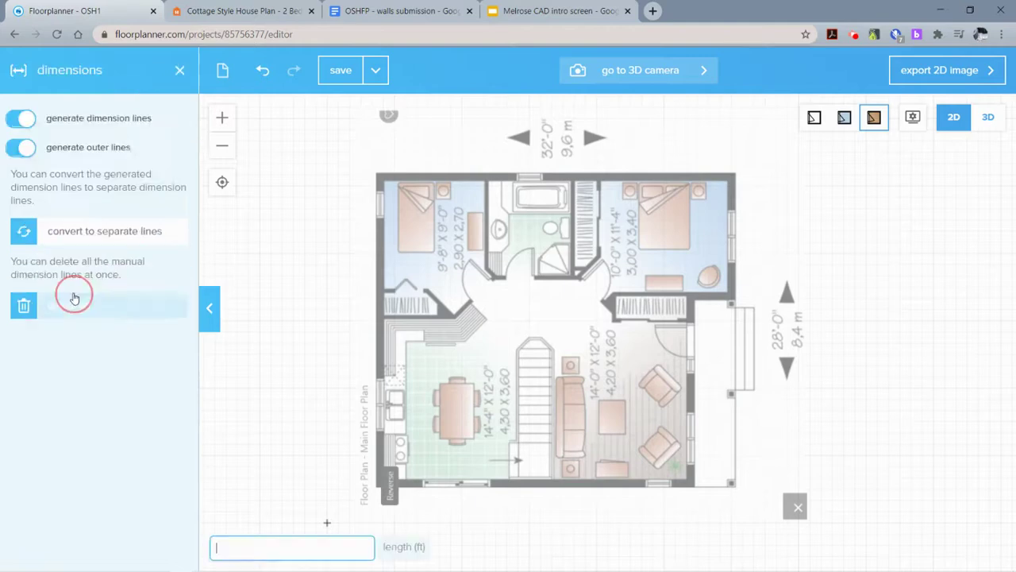
Step: Draw a trial 12' 9 1/4" dimension along the top wall, then delete it
scroll(377, 183, "up", 5)
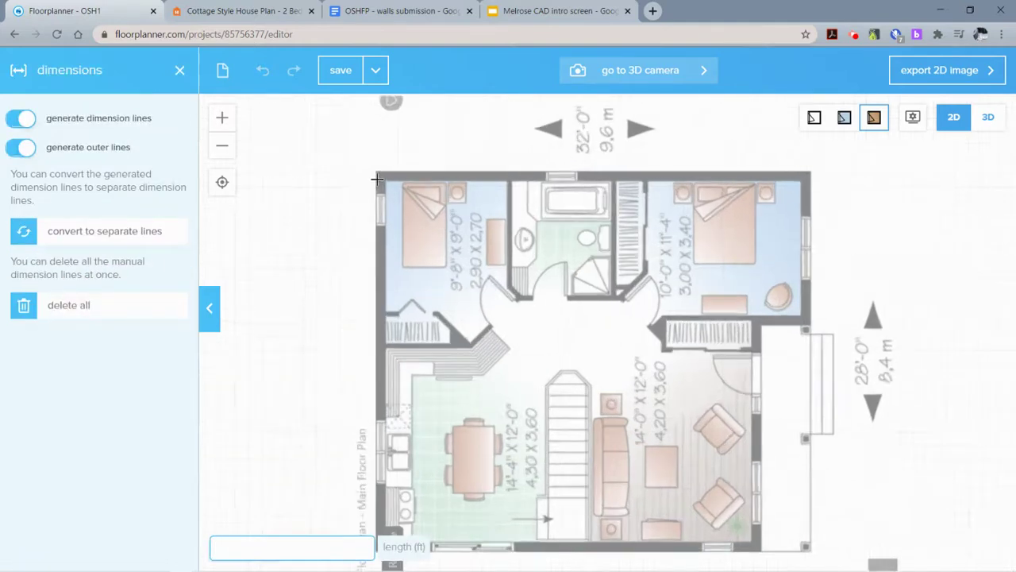
scroll(378, 171, "up", 1)
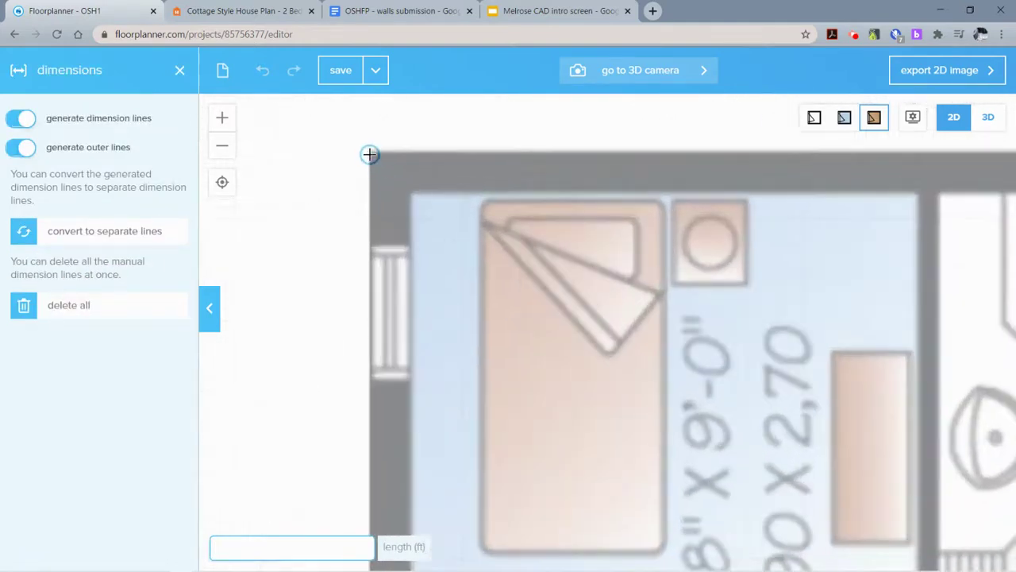
left_click(369, 154)
scroll(574, 164, "down", 4)
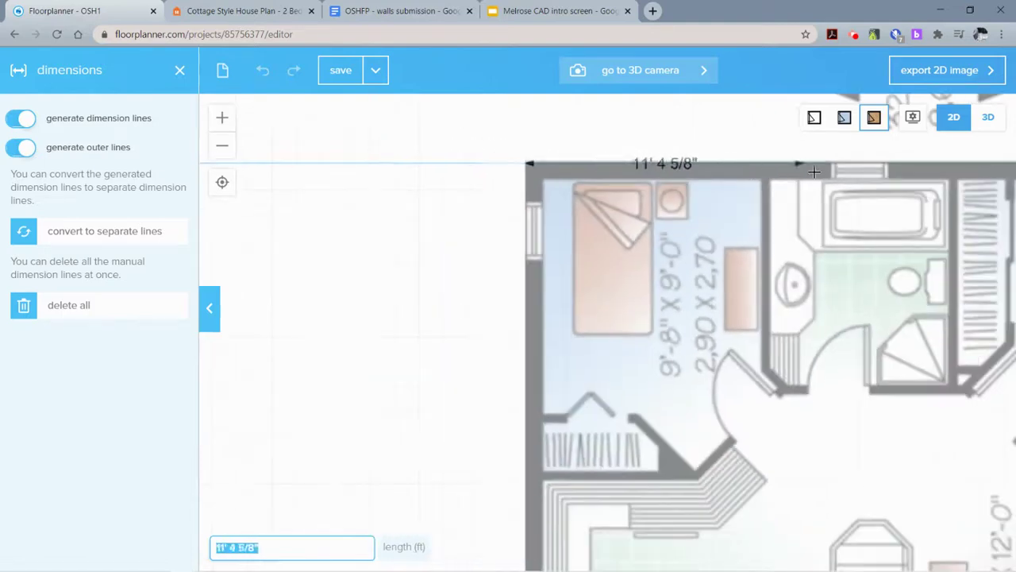
left_click(607, 166)
left_click(429, 163)
left_click(776, 146)
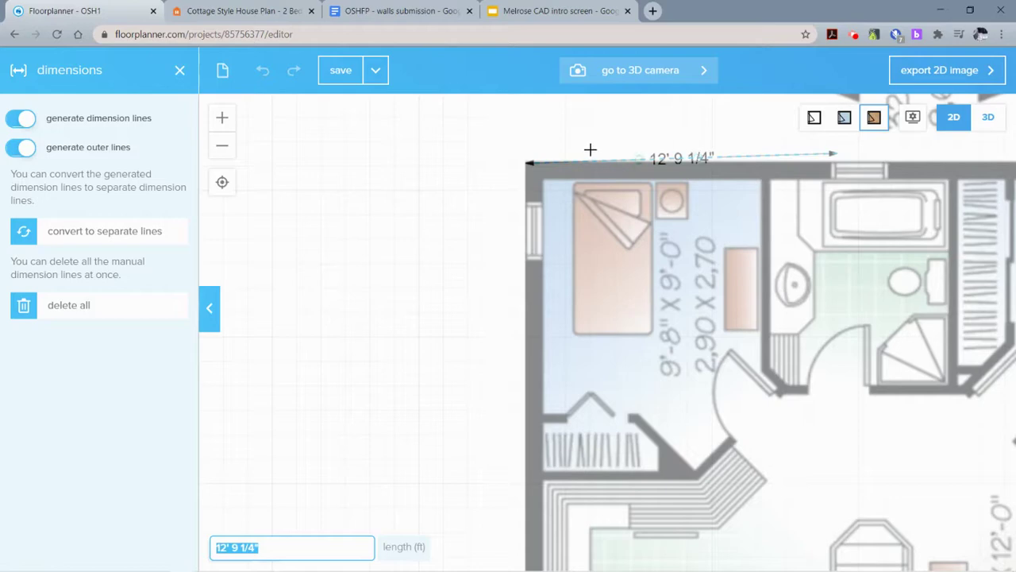
key("Escape")
left_click(691, 159)
key("Delete")
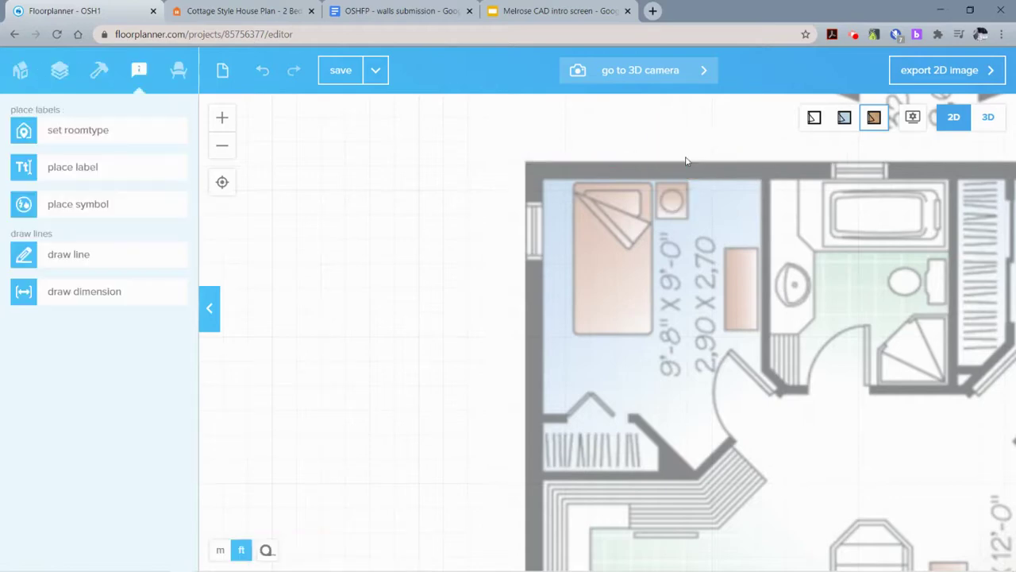
Step: Draw a dimension line from the top-left to the top-right wall corner, reading 31' 11 7/8"
left_click(130, 294)
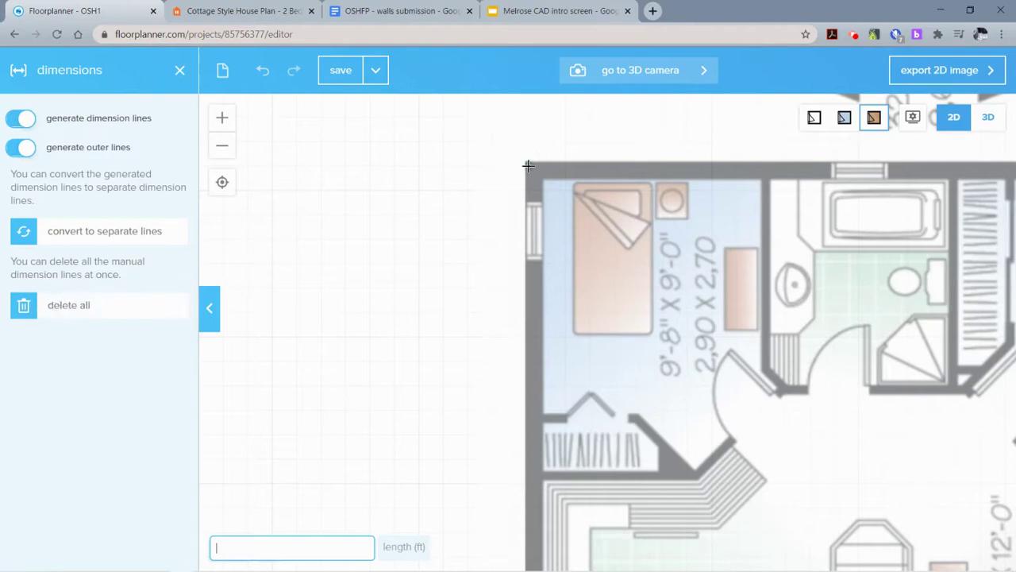
scroll(524, 169, "up", 5)
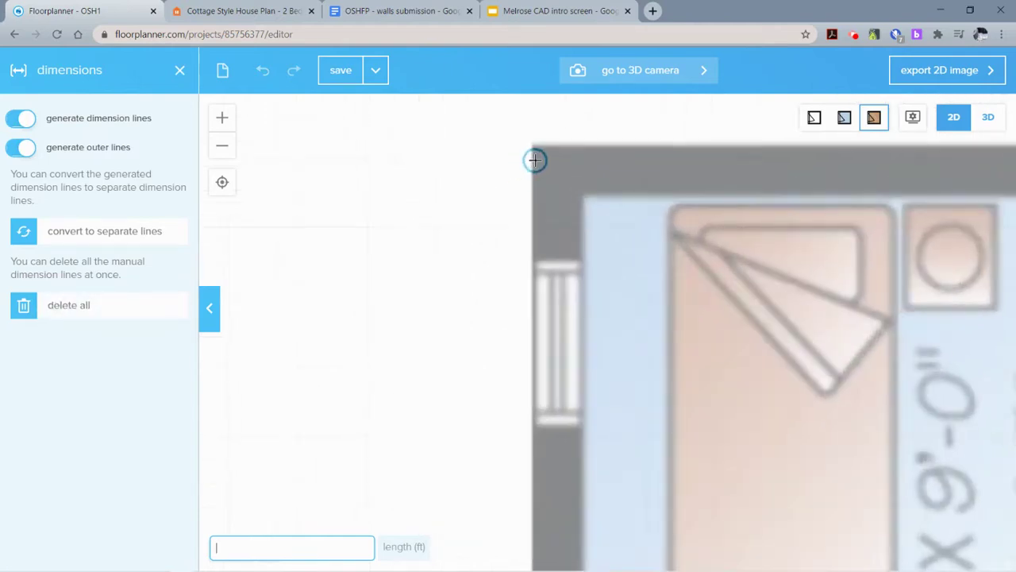
left_click(534, 160)
left_click(656, 161)
scroll(653, 161, "down", 5)
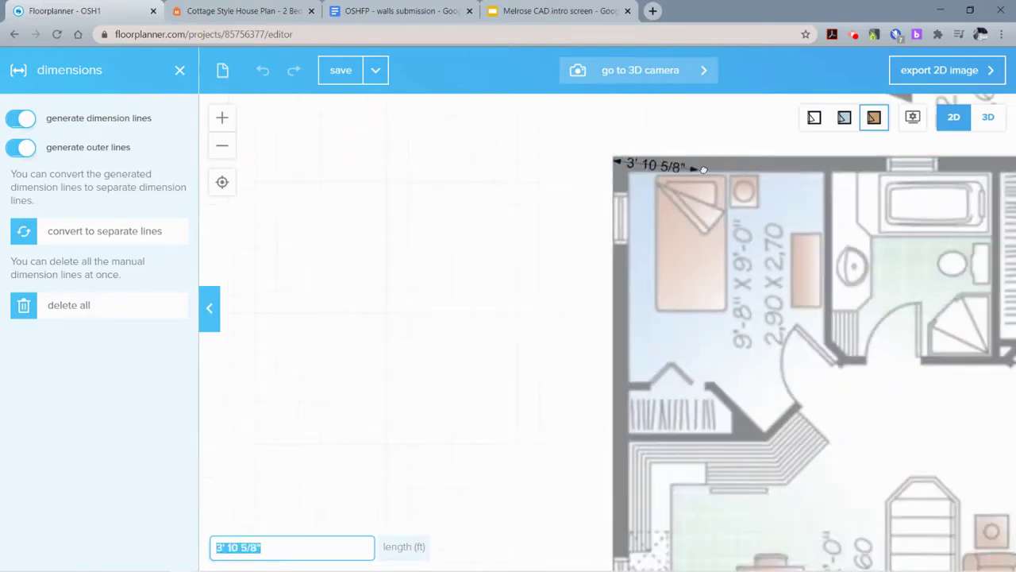
left_click_drag(807, 165, 613, 184)
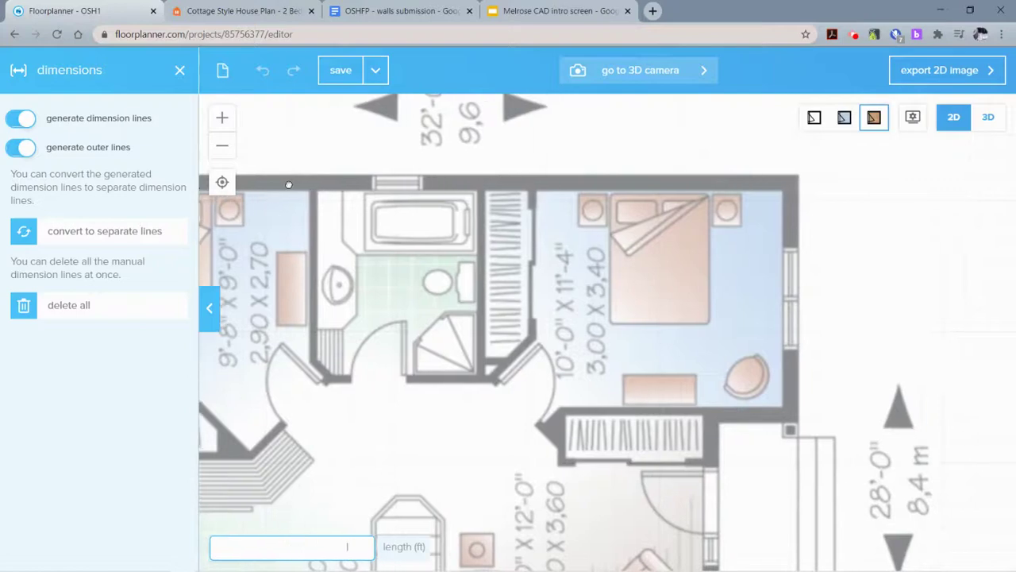
scroll(793, 181, "up", 6)
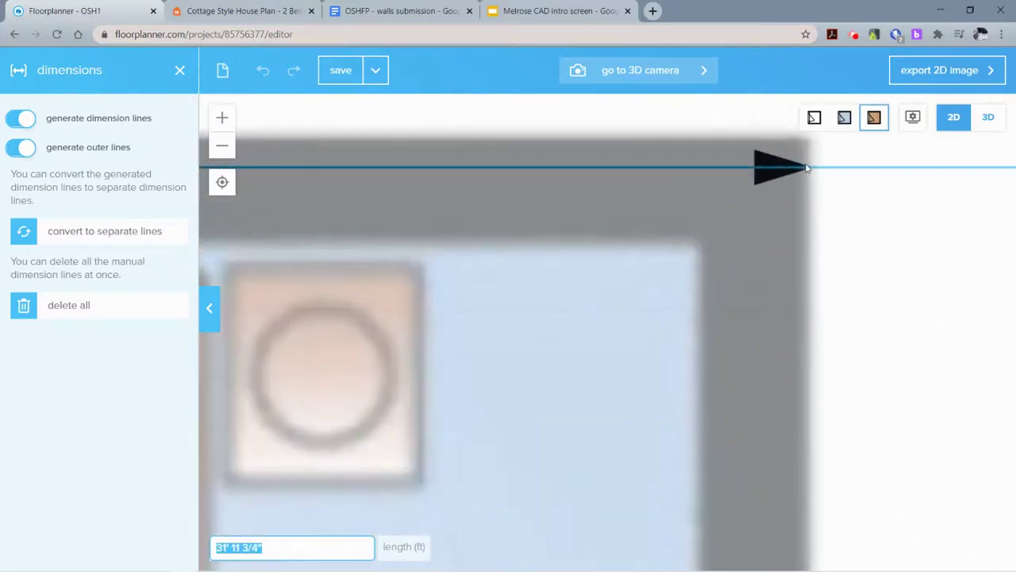
scroll(806, 167, "up", 2)
left_click(808, 167)
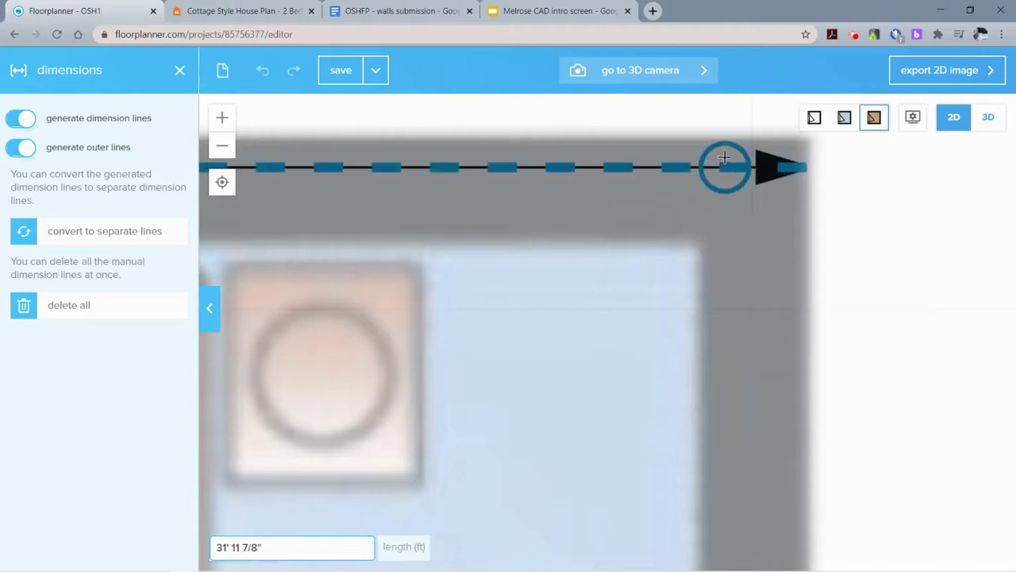
scroll(724, 157, "down", 4)
scroll(564, 134, "down", 1)
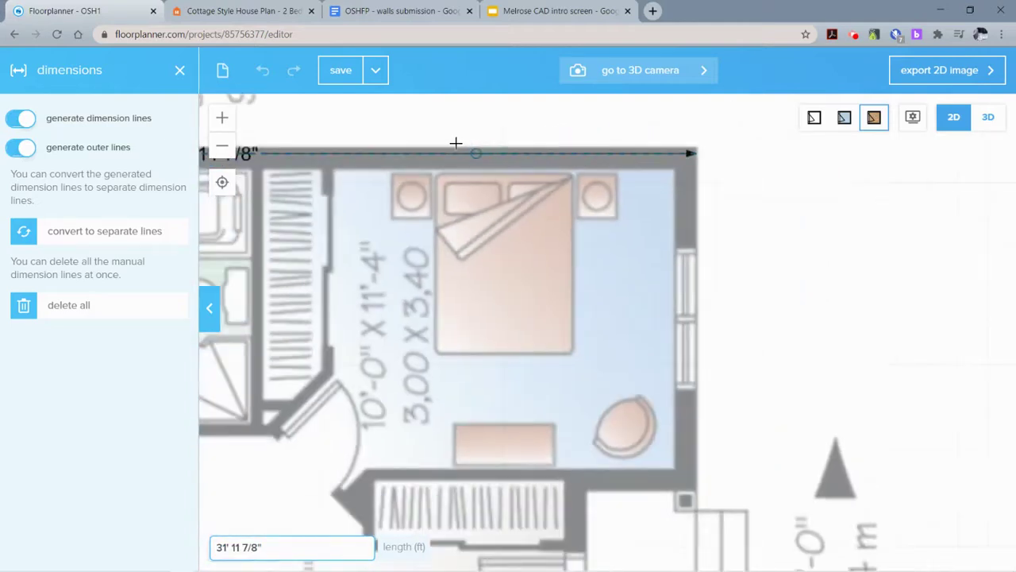
scroll(456, 141, "down", 3)
left_click_drag(456, 143, 696, 220)
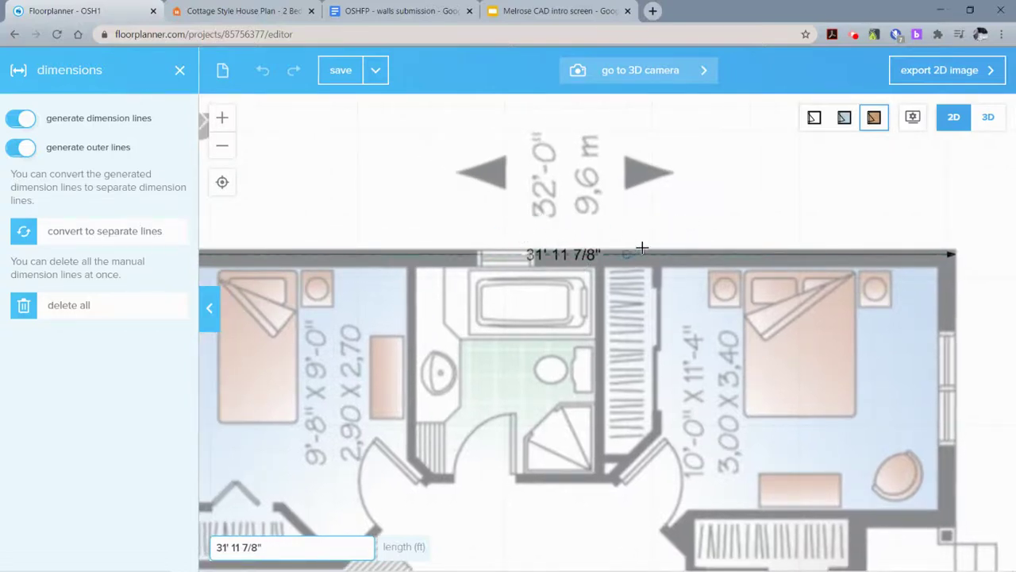
left_click(712, 232)
left_click(558, 248)
left_click_drag(558, 246, 569, 228)
scroll(569, 228, "down", 1)
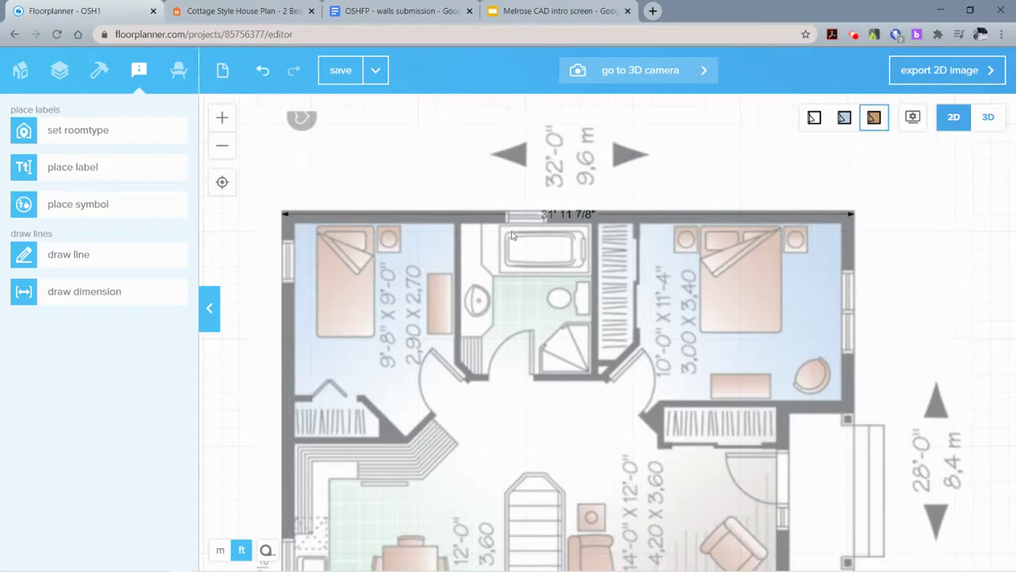
scroll(531, 281, "down", 2)
left_click_drag(705, 368, 692, 268)
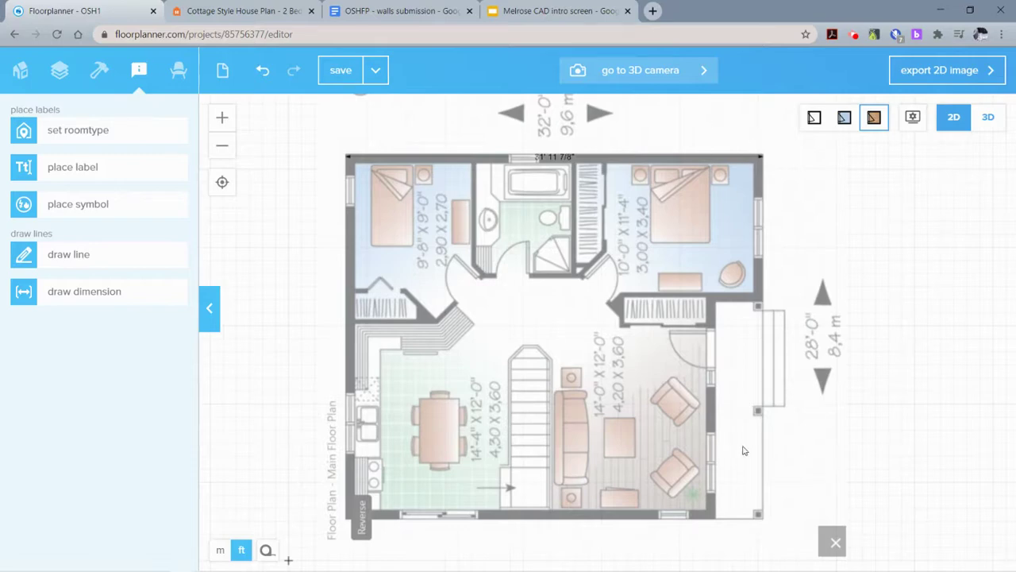
scroll(569, 328, "down", 1)
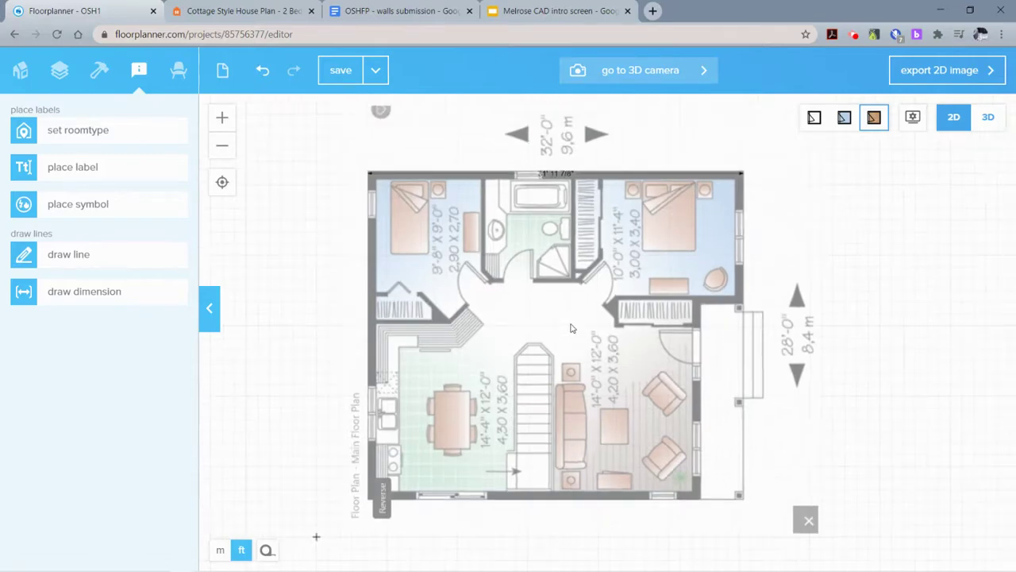
scroll(572, 313, "up", 1)
left_click(564, 160)
left_click(505, 147)
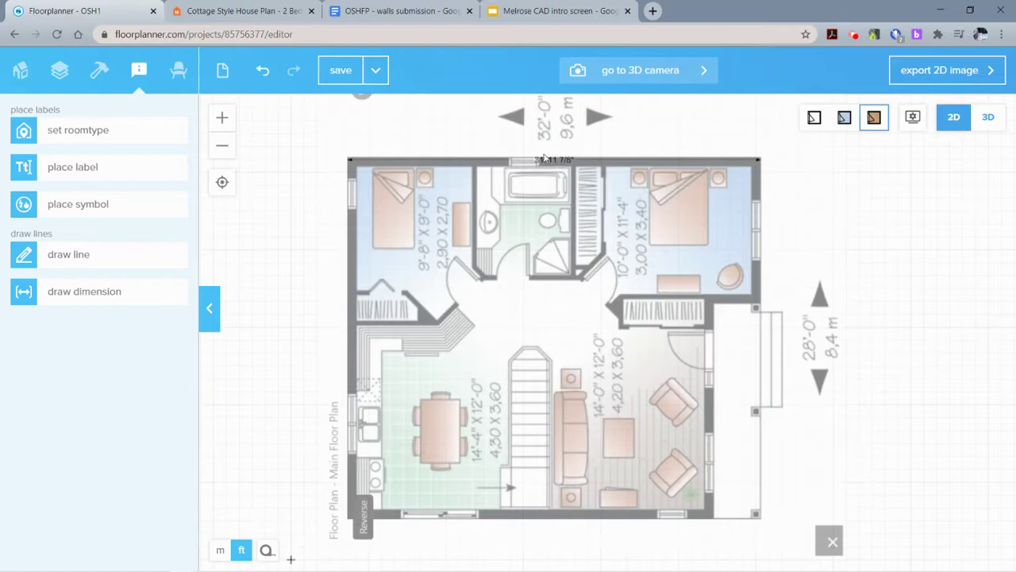
scroll(633, 152, "up", 1)
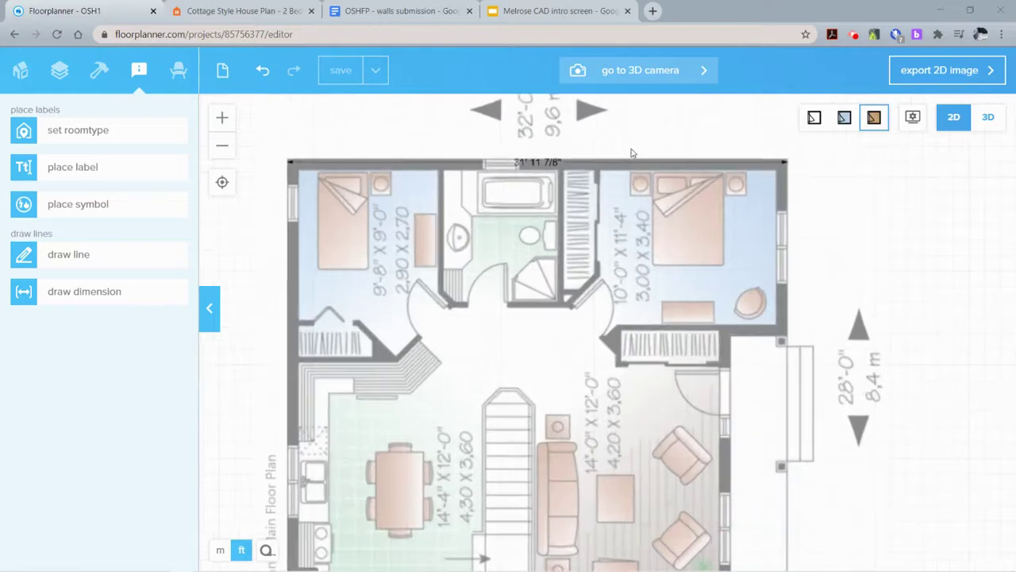
scroll(609, 162, "up", 2)
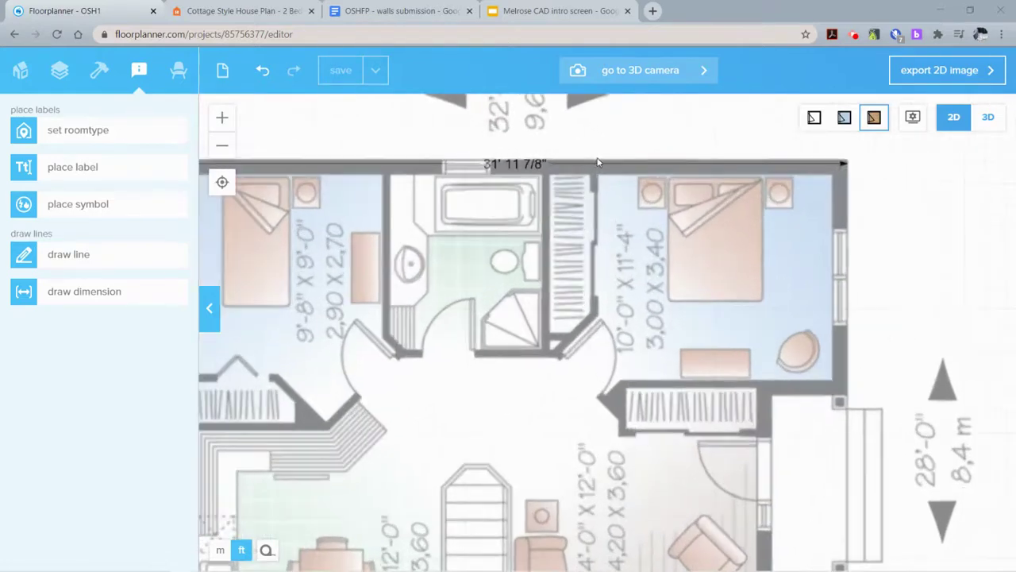
Step: Drag the top dimension's right endpoint onto the wall corner so it reads 32', then zoom out
left_click(506, 163)
left_click_drag(527, 164, 561, 331)
left_click(587, 329)
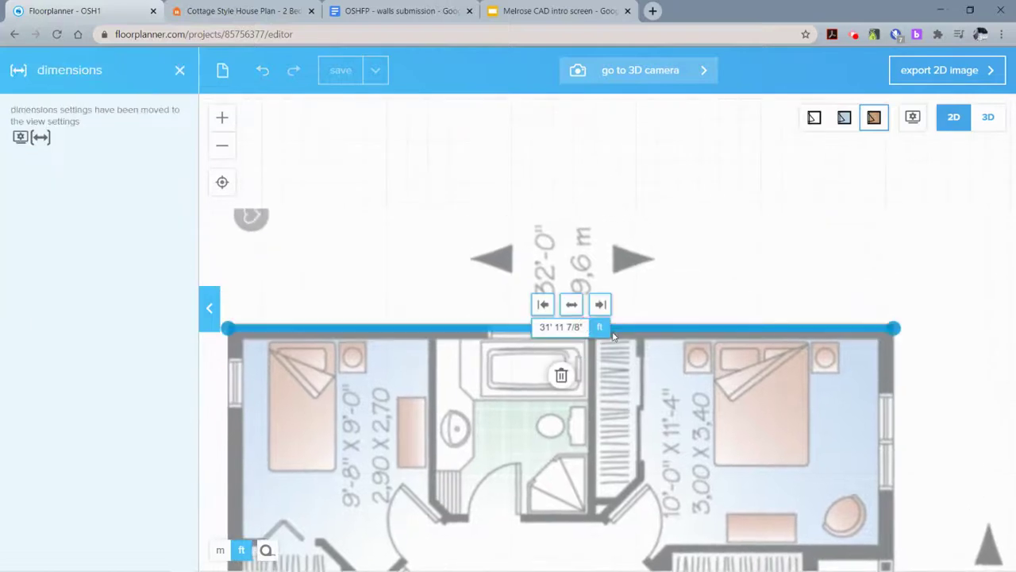
left_click(635, 302)
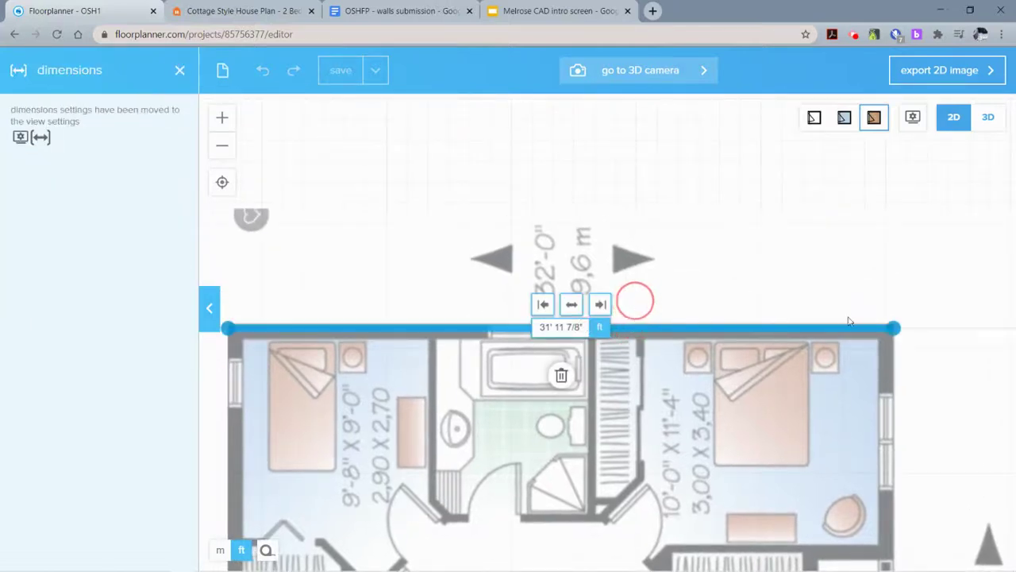
mouse_move(894, 328)
left_mouse_down()
mouse_move(894, 317)
mouse_move(895, 328)
left_mouse_up()
scroll(895, 328, "up", 3)
left_click(869, 260)
scroll(730, 303, "down", 3)
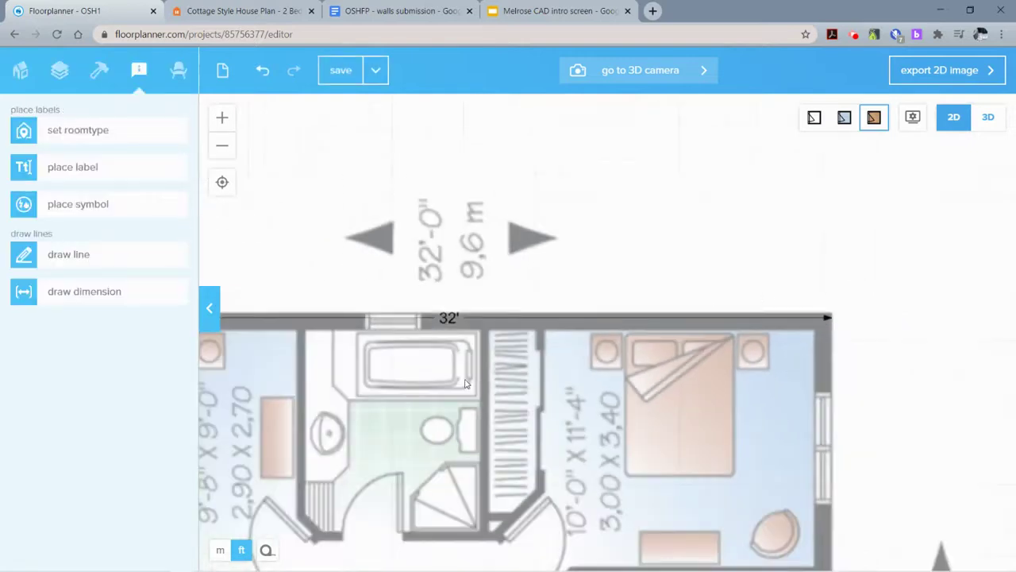
scroll(465, 384, "down", 2)
left_click_drag(621, 279, 771, 190)
scroll(766, 194, "down", 2)
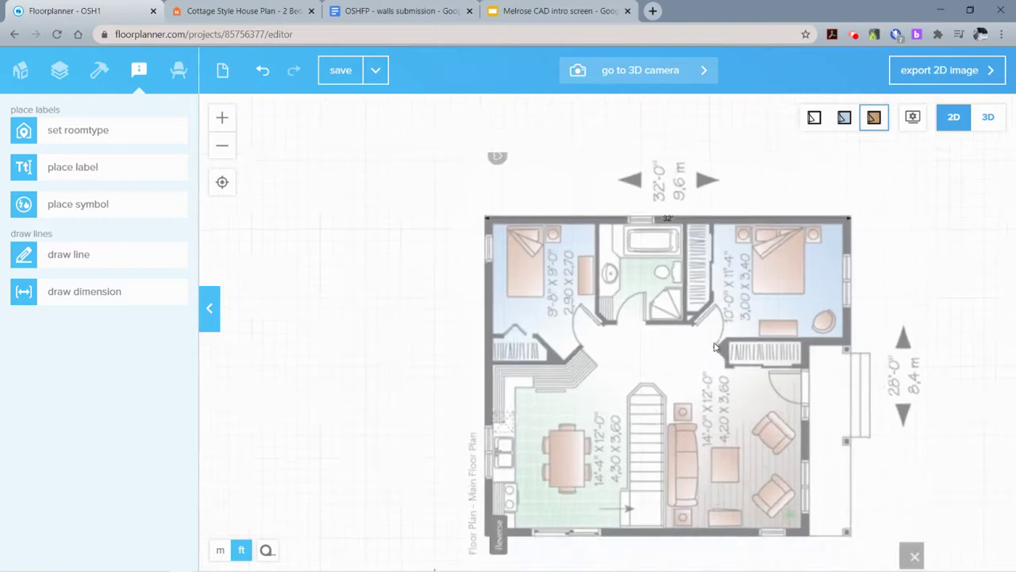